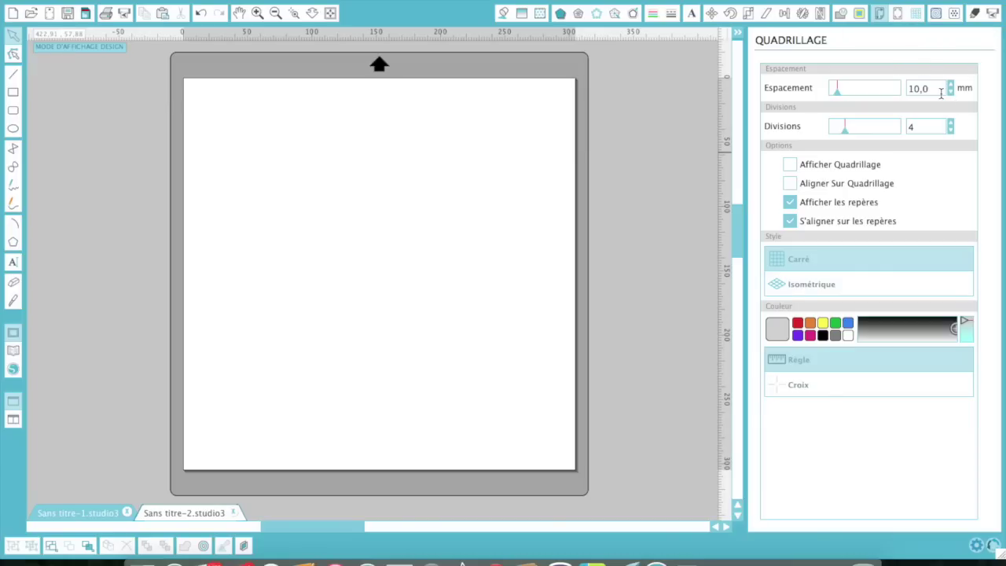
# Set the grid divisions to 1, then show the grid and turn on snapping to it.
pyautogui.click(950, 131)
pyautogui.click(950, 131)
pyautogui.click(950, 132)
pyautogui.click(787, 167)
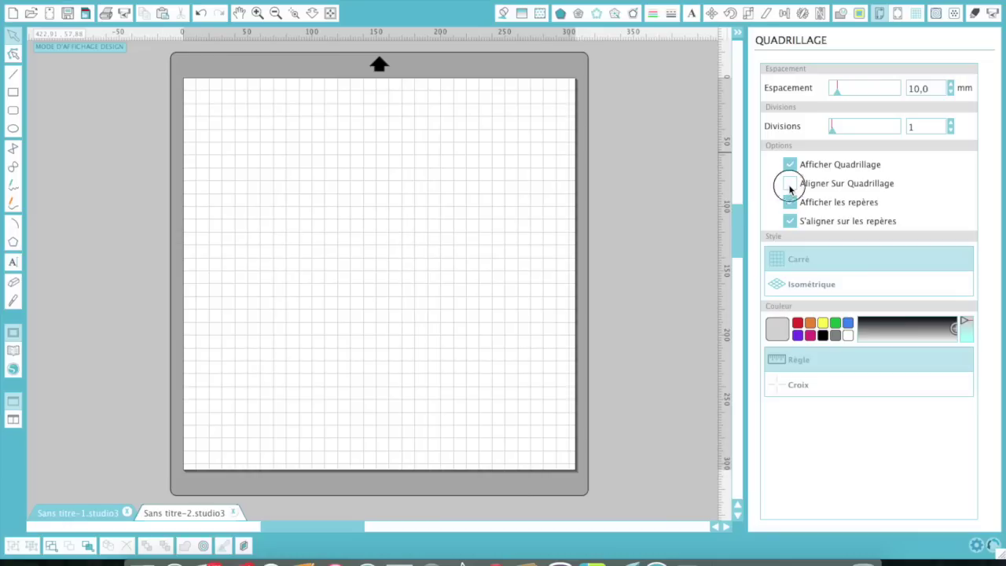
pyautogui.click(789, 184)
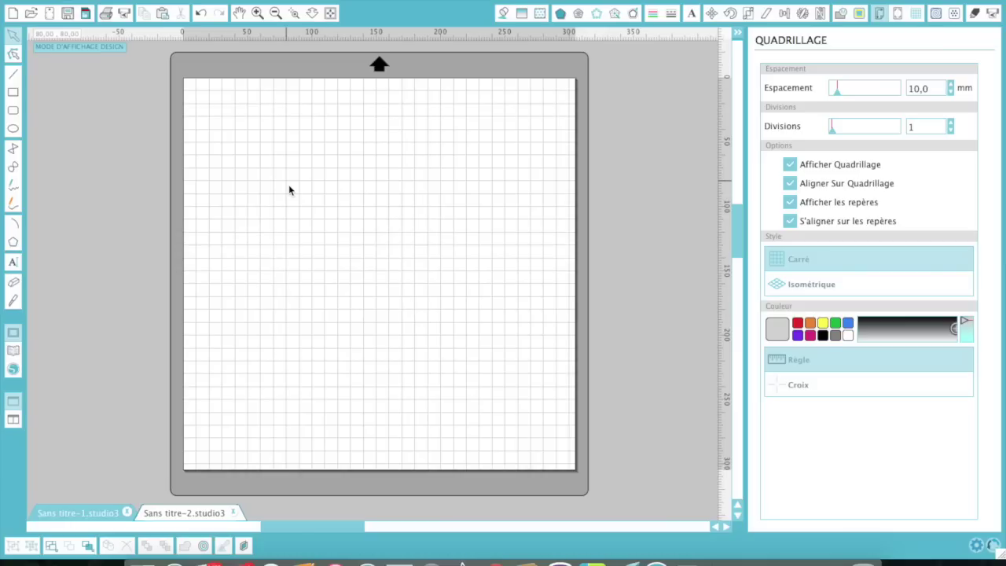
# Draw a 220 × 220 mm square on the page, starting at the 30, 30 mm grid point.
pyautogui.click(15, 92)
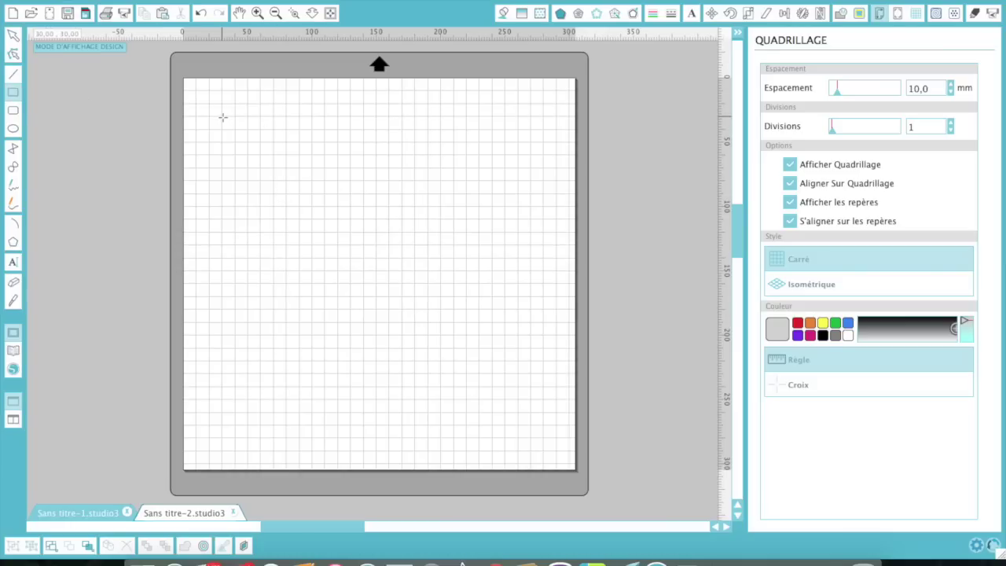
pyautogui.moveTo(222, 116); pyautogui.dragTo(509, 398)
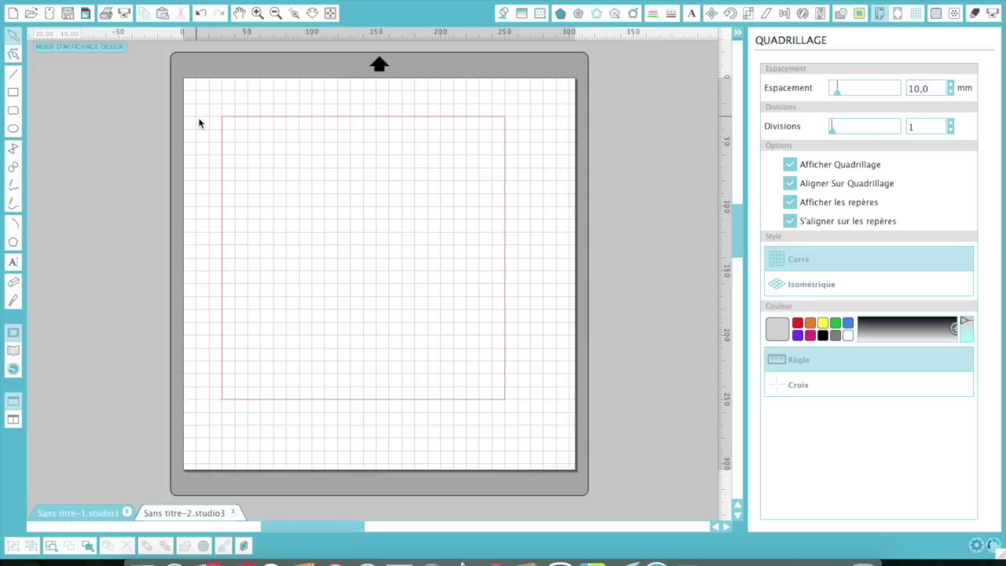
# Try to draw a short horizontal line inward from the middle of the square's left side.
pyautogui.press('z')
pyautogui.moveTo(195, 181); pyautogui.dragTo(533, 421)
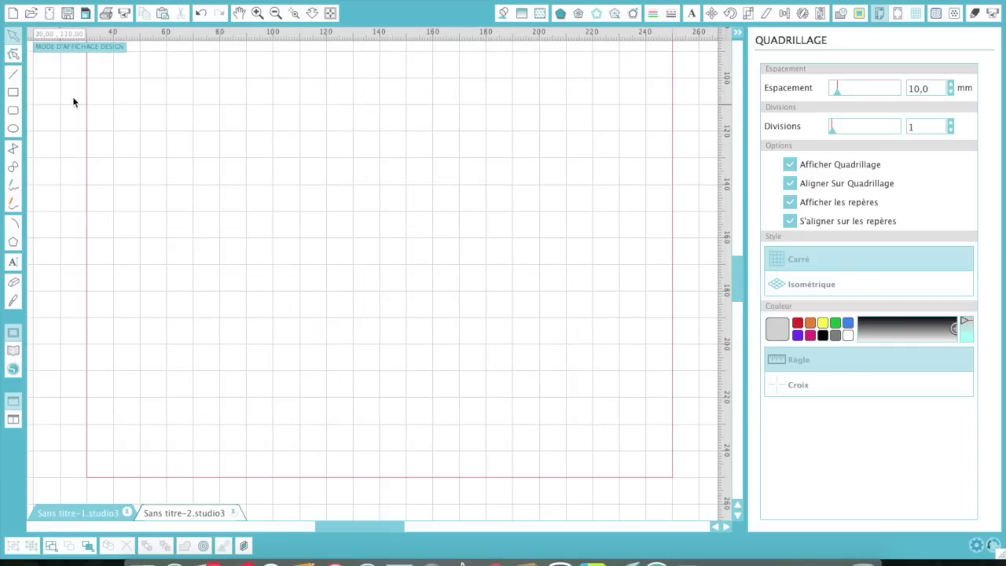
pyautogui.click(13, 73)
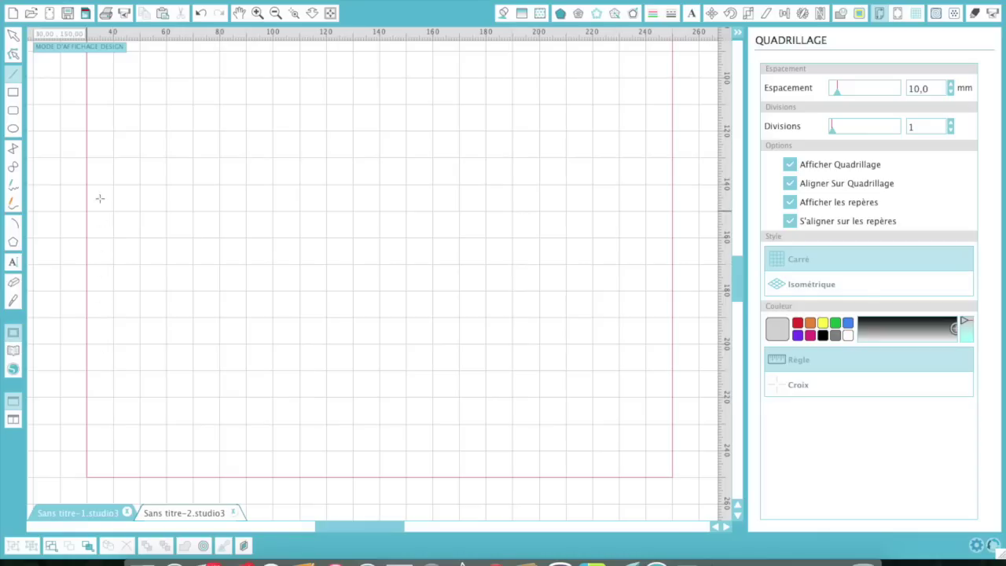
pyautogui.moveTo(86, 185); pyautogui.dragTo(97, 187)
pyautogui.press('v')
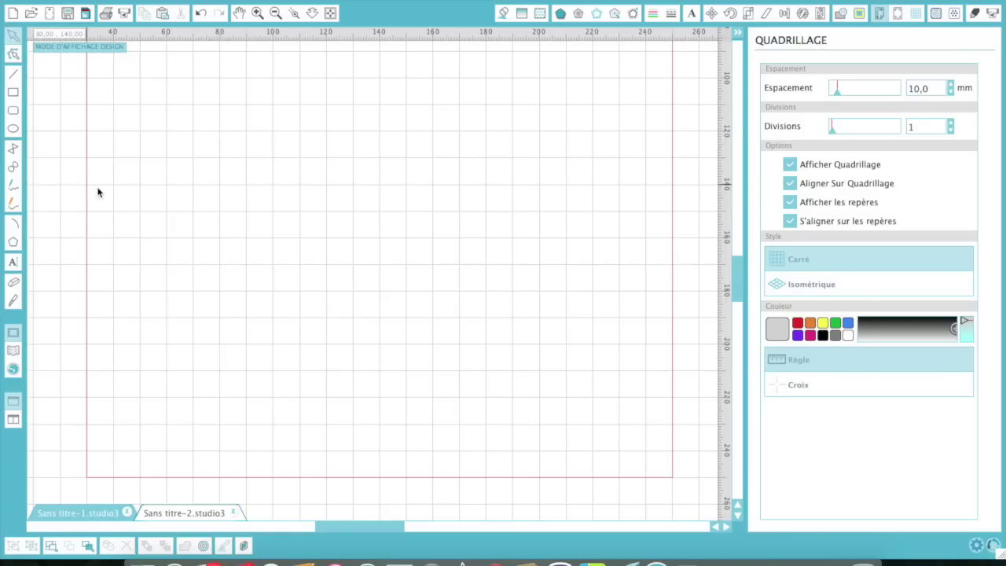
# Turn off grid snapping and draw a horizontal line about 5.5 mm long inward from the middle of the square's left side.
pyautogui.click(790, 183)
pyautogui.click(14, 74)
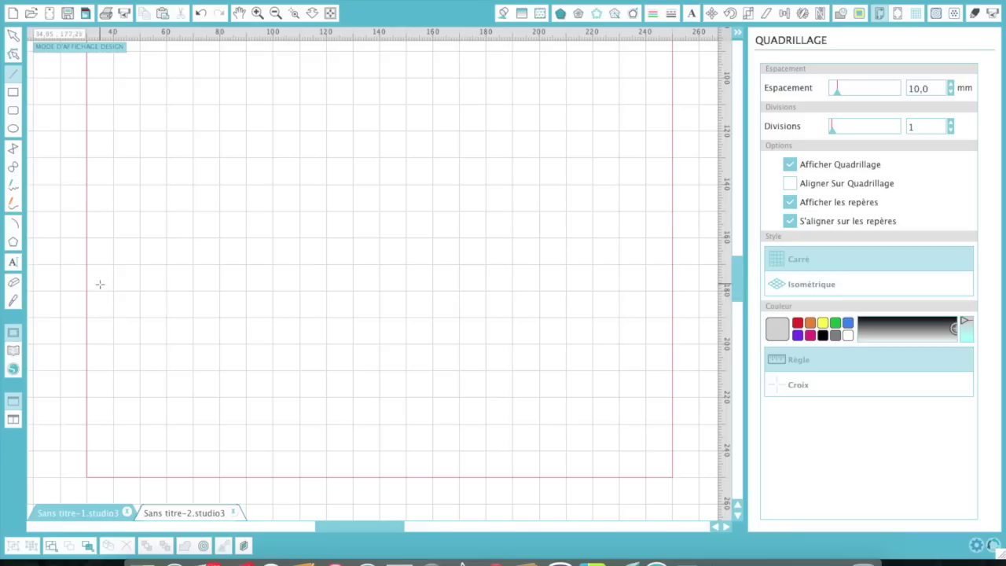
pyautogui.moveTo(87, 185); pyautogui.dragTo(99, 186)
pyautogui.click(100, 189)
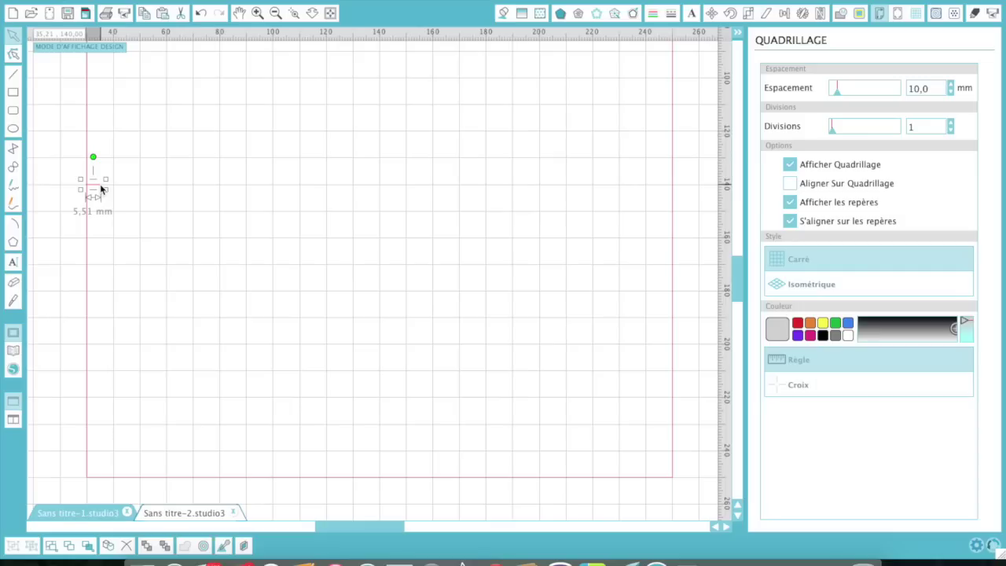
# Duplicate the short line and move the copy horizontally until its outer end meets the square's right side.
pyautogui.press('Right')
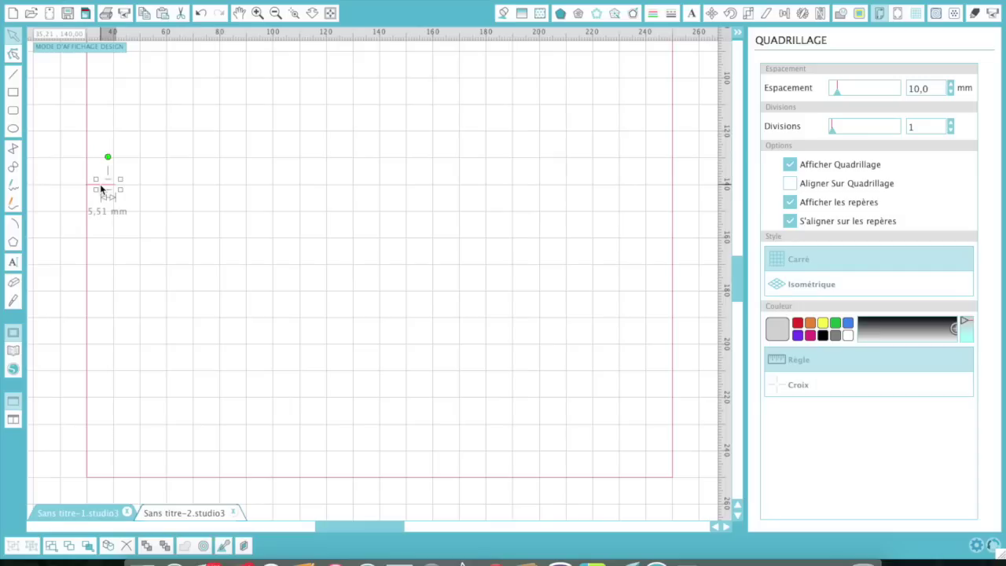
pyautogui.press('Right')
pyautogui.press('Right')
pyautogui.press('Right')
pyautogui.press('Right')
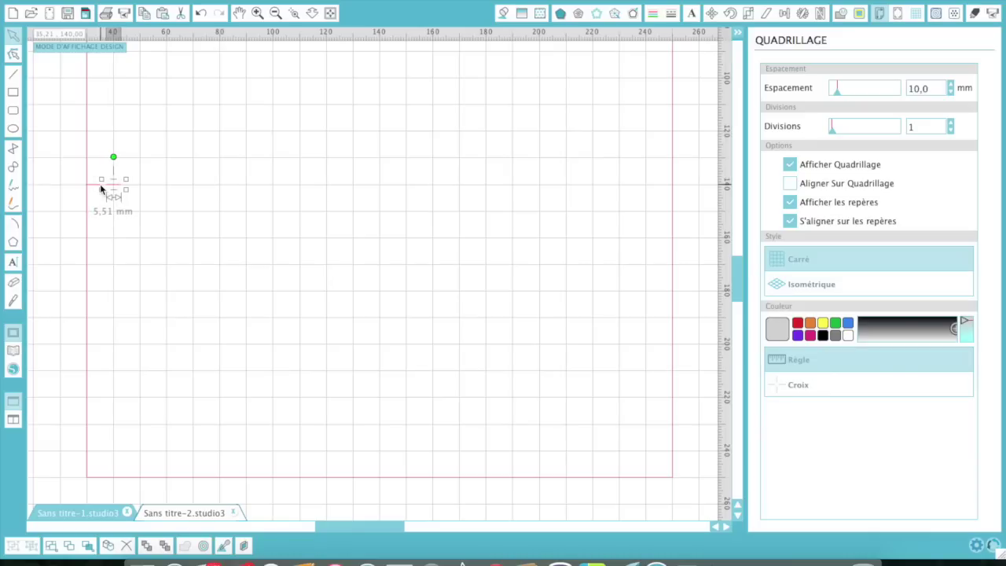
pyautogui.press('Right')
pyautogui.press('Right')
pyautogui.press('Right')
pyautogui.press('Right')
pyautogui.press('Right')
pyautogui.press('Right')
pyautogui.press('Right')
pyautogui.press('Right')
pyautogui.press('Right')
pyautogui.press('Right')
pyautogui.press('Right')
pyautogui.press('Right')
pyautogui.press('Right')
pyautogui.press('Right')
pyautogui.press('Right')
pyautogui.press('Right')
pyautogui.press('Right')
pyautogui.press('Right')
pyautogui.press('Right')
pyautogui.press('Right')
pyautogui.press('Right')
pyautogui.press('Right')
pyautogui.press('Right')
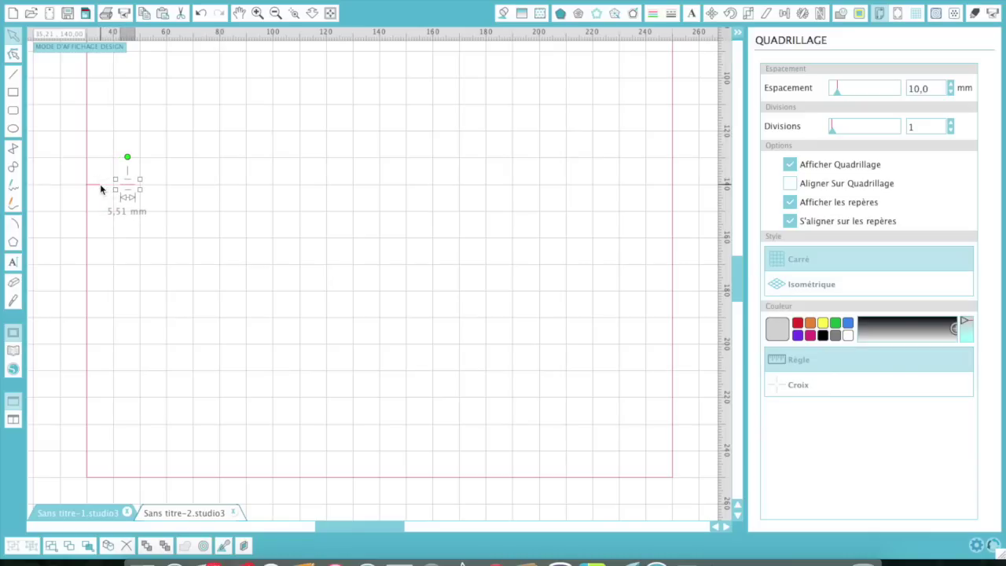
pyautogui.press('Right')
pyautogui.press('Right')
pyautogui.press('Right')
pyautogui.press('Right')
pyautogui.press('Right')
pyautogui.press('Right')
pyautogui.press('Right')
pyautogui.press('Right')
pyautogui.press('Right')
pyautogui.press('Right')
pyautogui.press('Right')
pyautogui.press('Right')
pyautogui.press('Right')
pyautogui.press('Right')
pyautogui.press('Right')
pyautogui.press('Right')
pyautogui.press('Right')
pyautogui.press('Right')
pyautogui.press('Right')
pyautogui.press('Right')
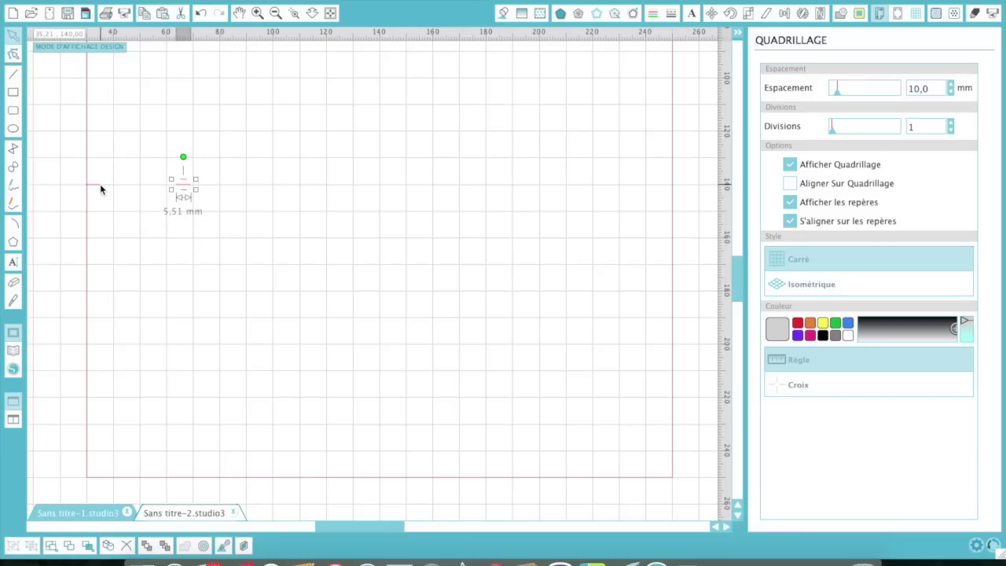
pyautogui.press('Right')
pyautogui.press('Right')
pyautogui.press('Right')
pyautogui.press('Right')
pyautogui.press('Right')
pyautogui.press('Right')
pyautogui.press('Right')
pyautogui.press('Right')
pyautogui.press('Right')
pyautogui.press('Right')
pyautogui.press('Right')
pyautogui.press('Right')
pyautogui.press('Right')
pyautogui.press('Right')
pyautogui.press('Right')
pyautogui.press('Right')
pyautogui.press('Right')
pyautogui.press('Right')
pyautogui.press('Right')
pyautogui.press('Right')
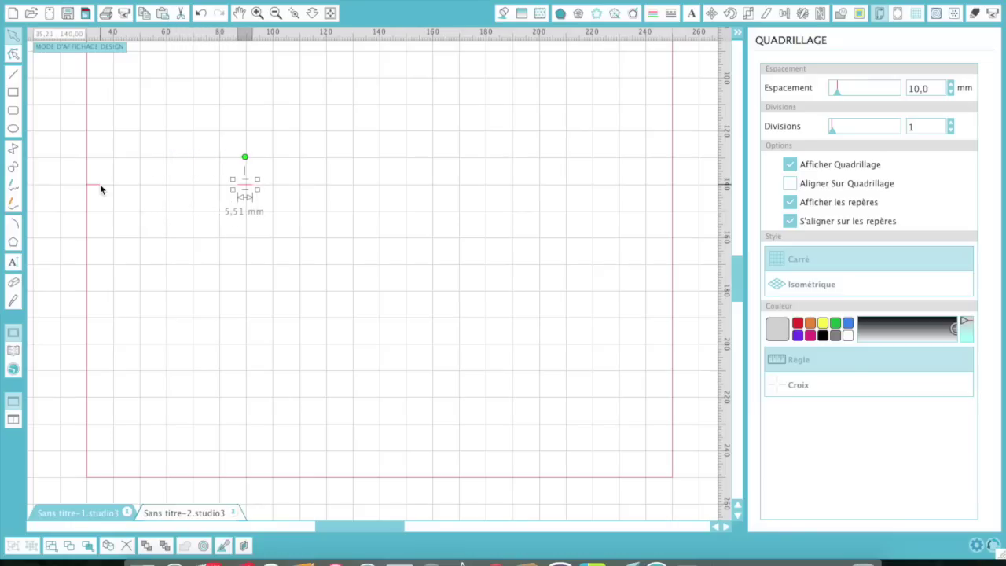
pyautogui.press('Right')
pyautogui.press('Right')
pyautogui.press('Right')
pyautogui.press('Right')
pyautogui.press('Right')
pyautogui.press('Right')
pyautogui.press('Right')
pyautogui.press('Right')
pyautogui.press('Right')
pyautogui.press('Right')
pyautogui.press('Right')
pyautogui.press('Right')
pyautogui.press('Right')
pyautogui.press('Right')
pyautogui.press('Right')
pyautogui.press('Right')
pyautogui.press('Right')
pyautogui.press('Right')
pyautogui.press('Right')
pyautogui.press('Right')
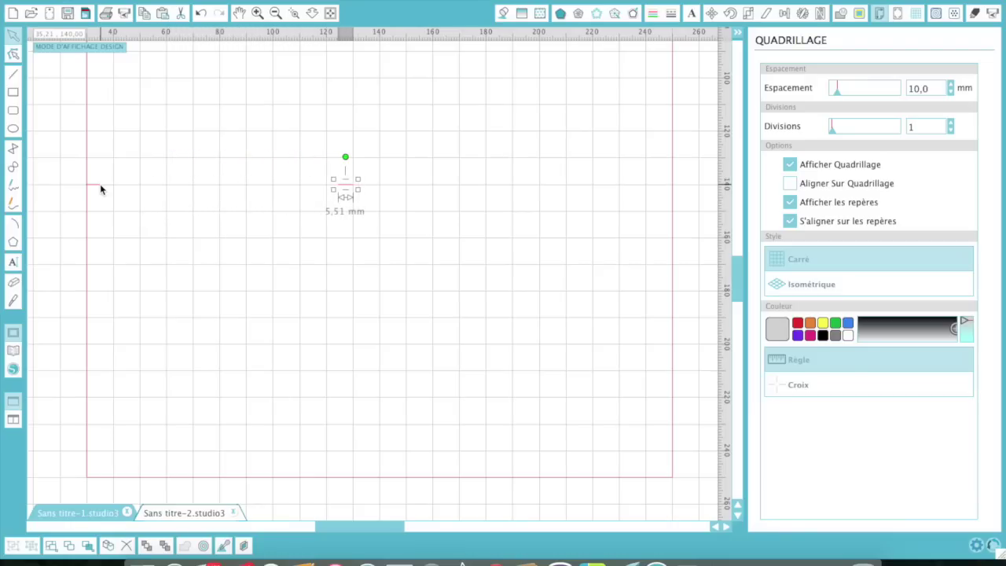
pyautogui.press('Right')
pyautogui.press('Right')
pyautogui.press('Right')
pyautogui.press('Right')
pyautogui.press('Right')
pyautogui.press('Right')
pyautogui.press('Right')
pyautogui.press('Right')
pyautogui.press('Right')
pyautogui.press('Right')
pyautogui.press('Right')
pyautogui.press('Right')
pyautogui.press('Right')
pyautogui.press('Right')
pyautogui.press('Right')
pyautogui.press('Right')
pyautogui.press('Right')
pyautogui.press('Right')
pyautogui.press('Right')
pyautogui.press('Right')
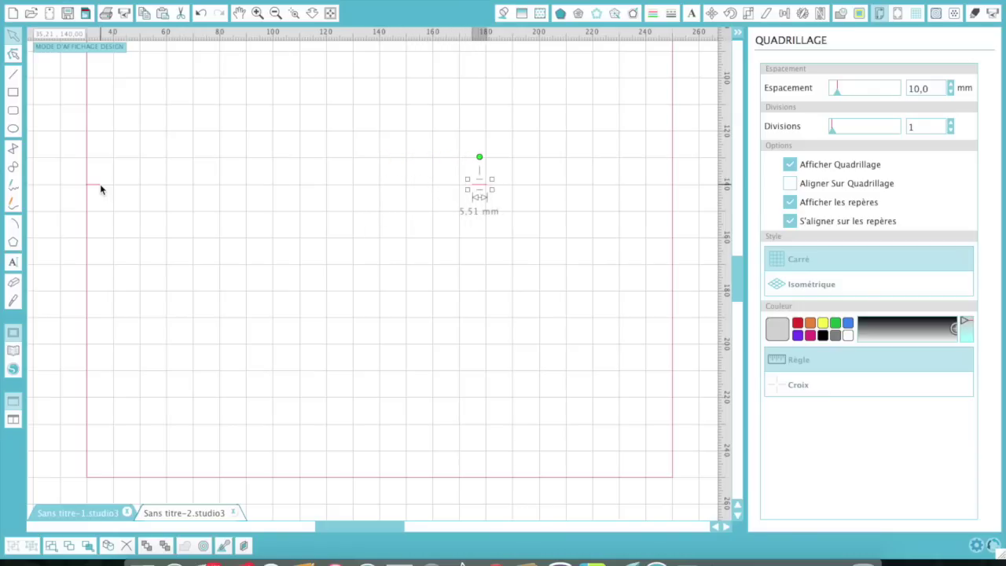
pyautogui.press('Right')
pyautogui.press('Right')
pyautogui.press('Right')
pyautogui.press('Right')
pyautogui.press('Right')
pyautogui.press('Right')
pyautogui.press('Right')
pyautogui.press('Right')
pyautogui.press('Right')
pyautogui.press('Right')
pyautogui.press('Right')
pyautogui.press('Right')
pyautogui.press('Right')
pyautogui.press('Right')
pyautogui.press('Right')
pyautogui.press('Right')
pyautogui.press('Right')
pyautogui.press('Right')
pyautogui.press('Right')
pyautogui.press('Right')
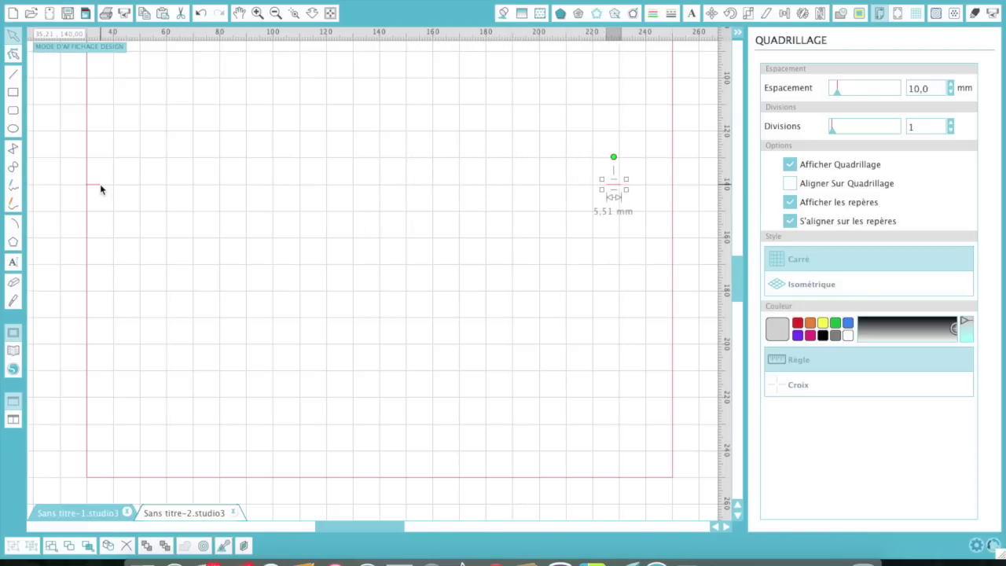
pyautogui.press('Right')
pyautogui.press('Right')
pyautogui.press('Right')
pyautogui.press('Right')
pyautogui.press('Right')
pyautogui.press('Right')
pyautogui.press('Right')
pyautogui.press('Right')
pyautogui.press('Right')
pyautogui.press('Right')
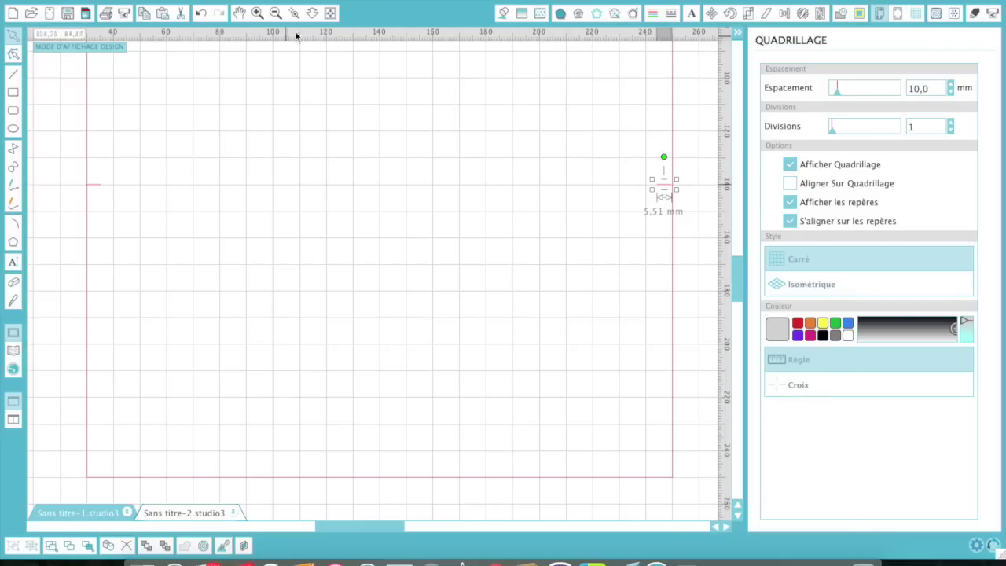
# Combine the square and both short lines into a compound path and move it left, partly off the page.
pyautogui.click(331, 13)
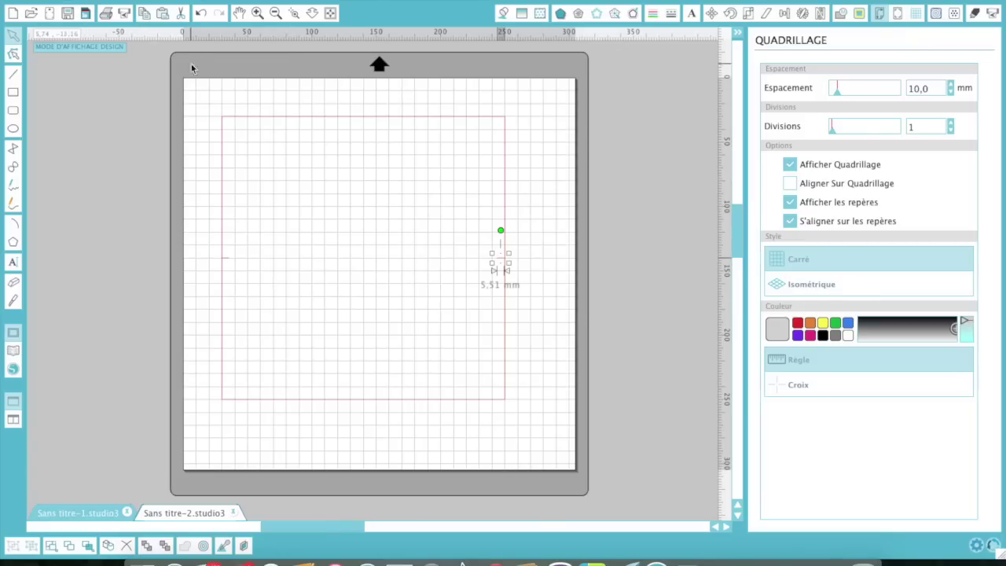
pyautogui.moveTo(191, 91); pyautogui.dragTo(546, 447)
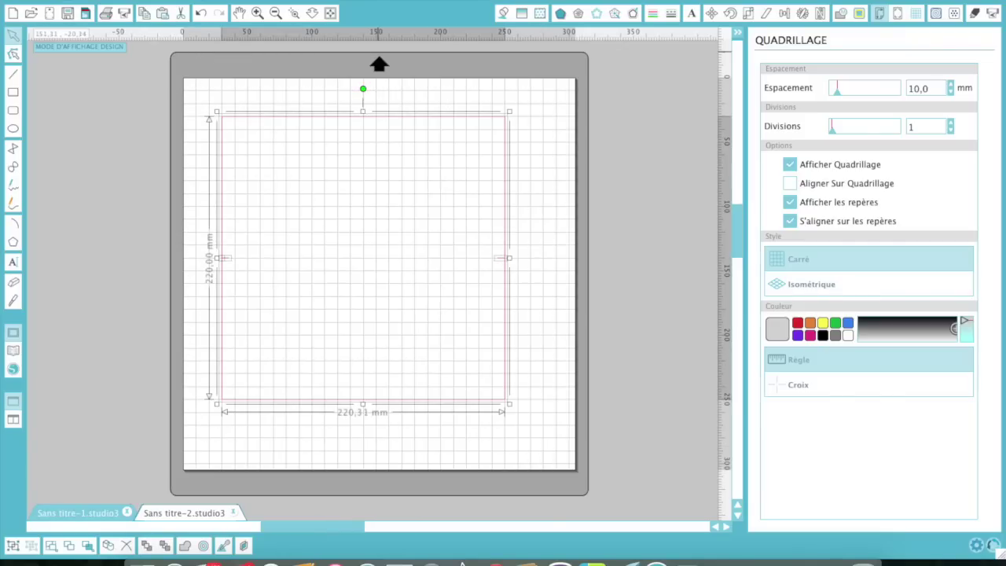
pyautogui.click(377, 1)
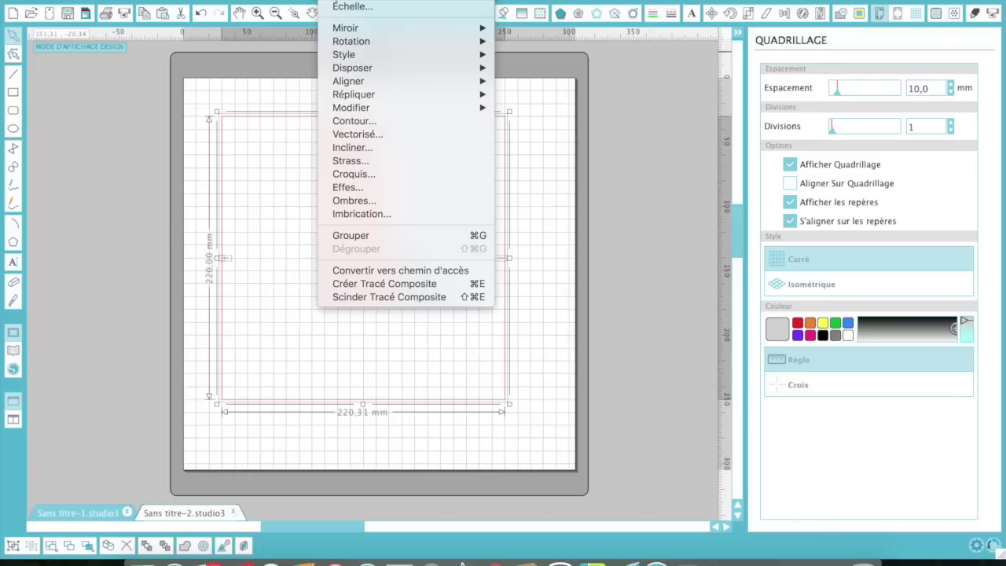
pyautogui.click(378, 287)
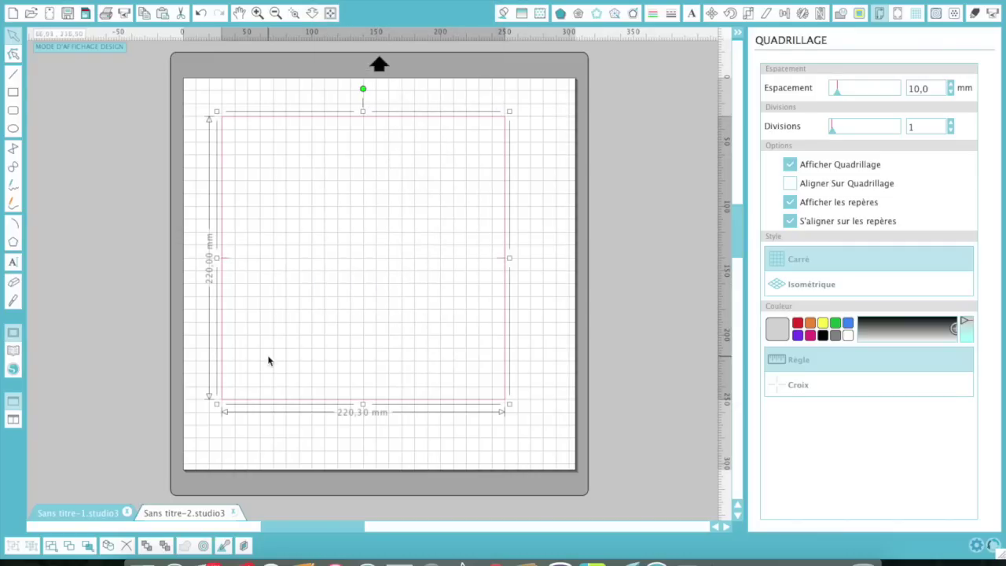
pyautogui.moveTo(429, 121); pyautogui.dragTo(322, 139)
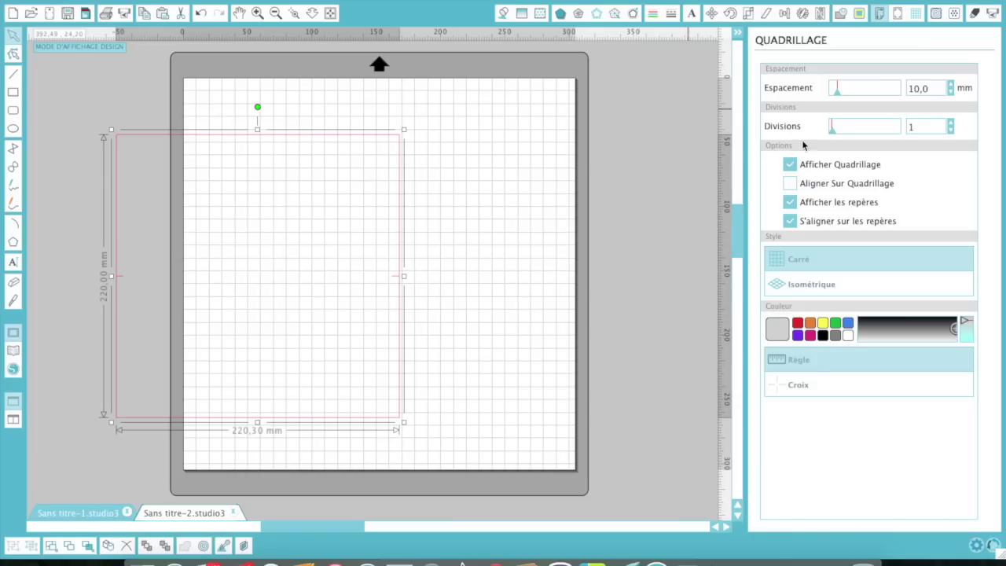
# Set the grid divisions to 4, keeping the 10 mm spacing.
pyautogui.click(951, 124)
pyautogui.click(950, 124)
pyautogui.click(950, 124)
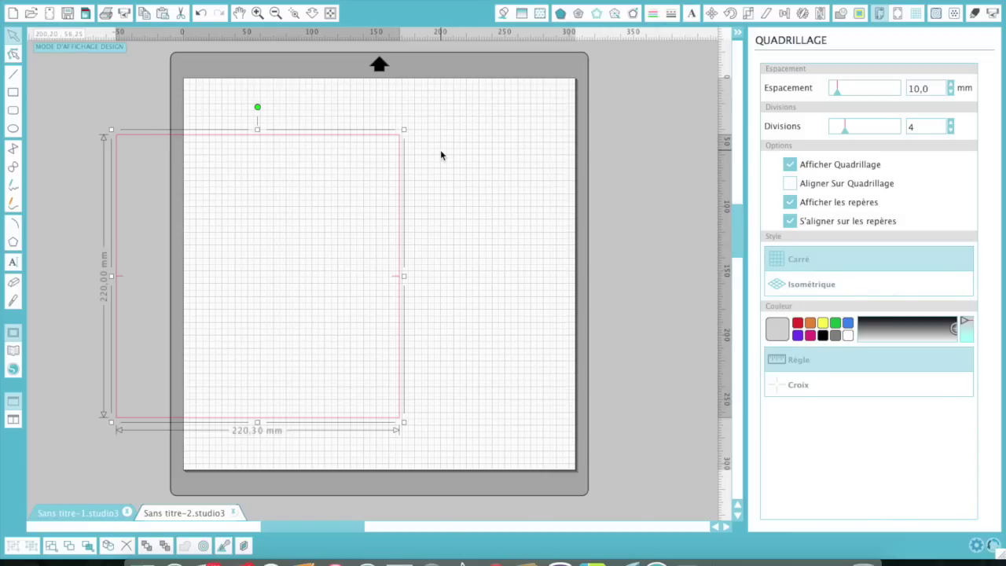
# Try to draw a rounded rectangle about 60 mm wide and 20 mm high in the page area beside the square.
pyautogui.press('z')
pyautogui.moveTo(430, 141); pyautogui.dragTo(587, 317)
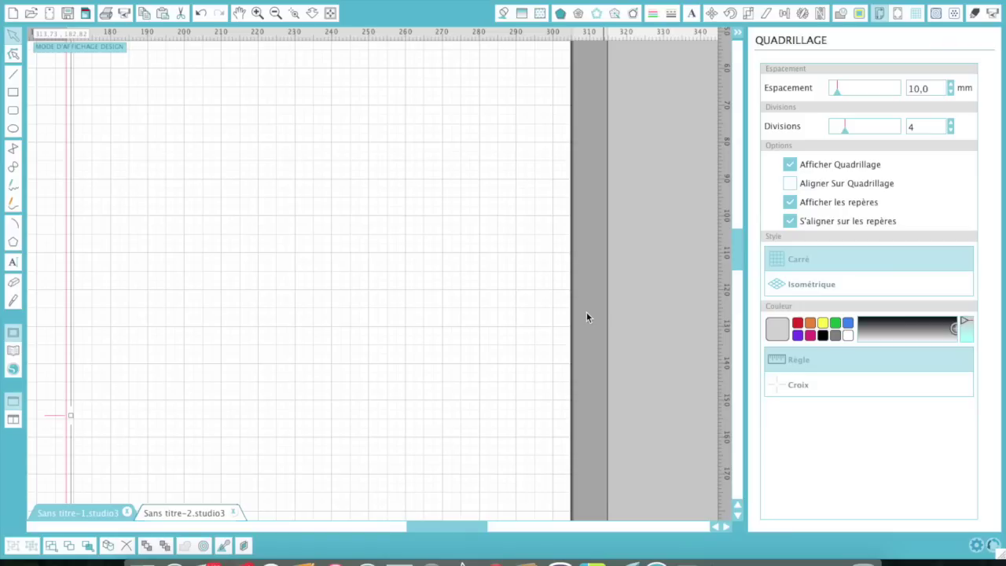
pyautogui.click(12, 111)
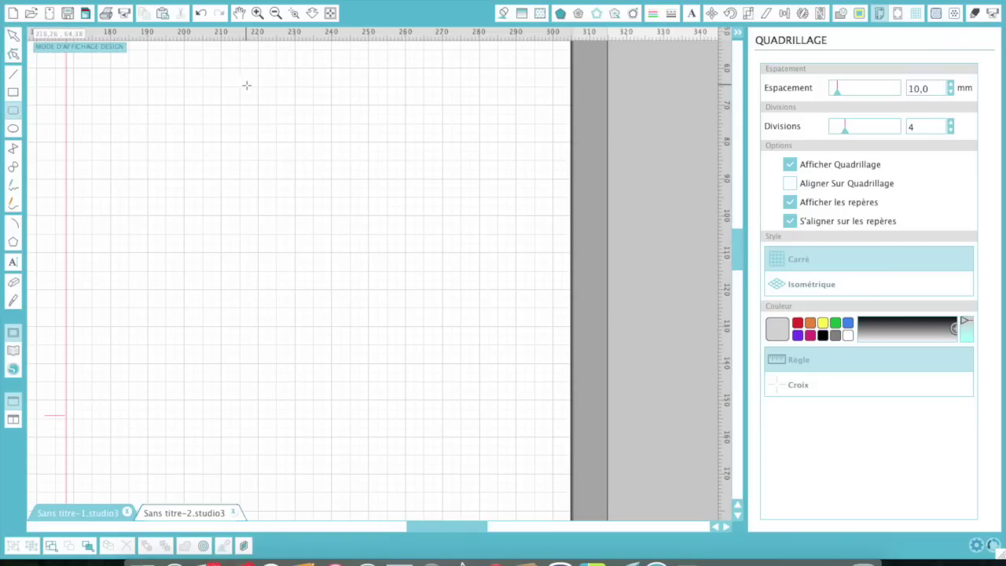
pyautogui.moveTo(259, 67); pyautogui.dragTo(479, 141)
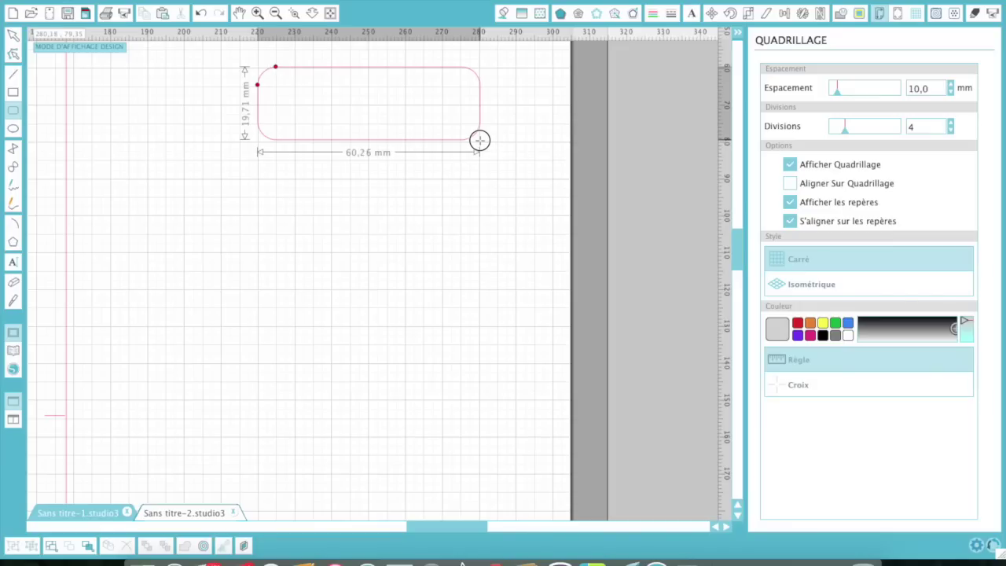
pyautogui.moveTo(480, 140); pyautogui.dragTo(480, 141)
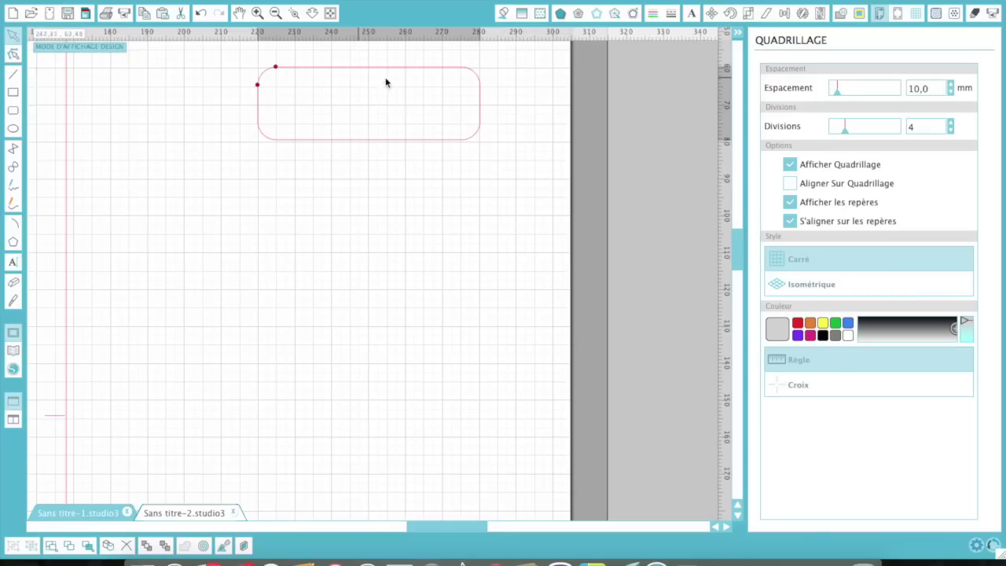
# Turn on grid snapping and delete the rounded rectangle.
pyautogui.click(788, 183)
pyautogui.click(382, 146)
pyautogui.press('Delete')
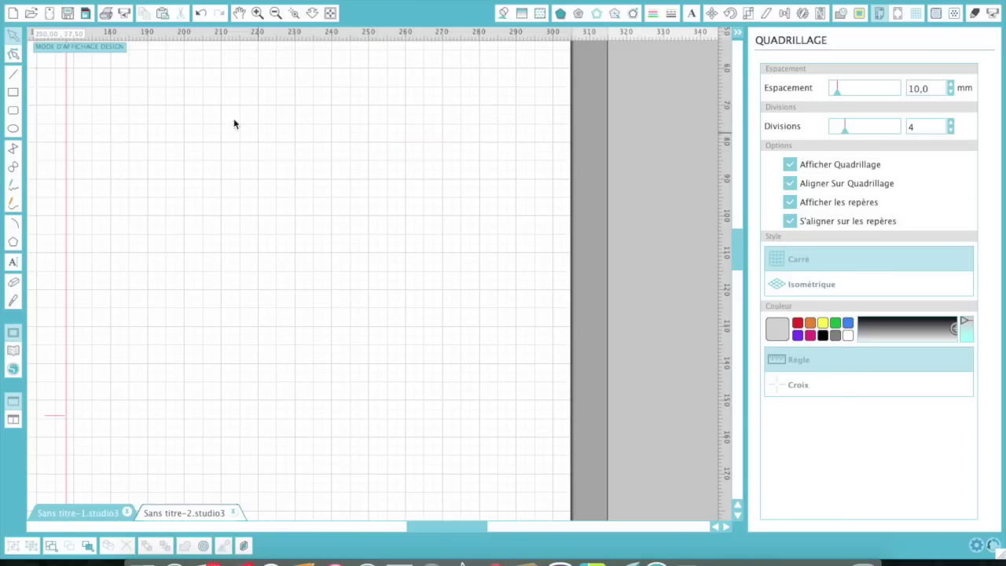
# Draw a 60 × 20 mm rounded rectangle snapped to the grid beside the square and slightly reduce its corner rounding.
pyautogui.click(12, 111)
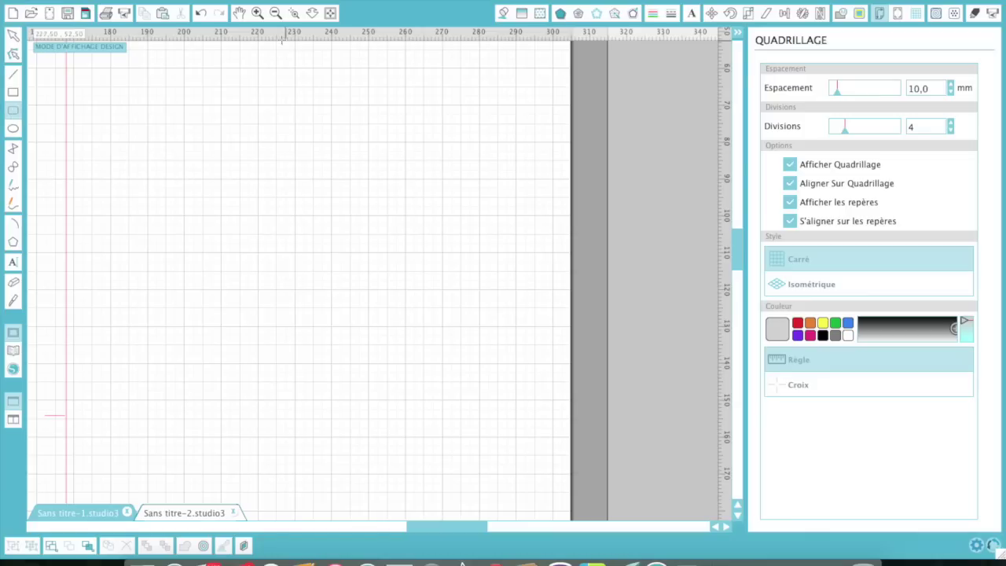
pyautogui.moveTo(298, 68)
pyautogui.mouseDown()
pyautogui.moveTo(433, 136)
pyautogui.moveTo(516, 148)
pyautogui.mouseUp()
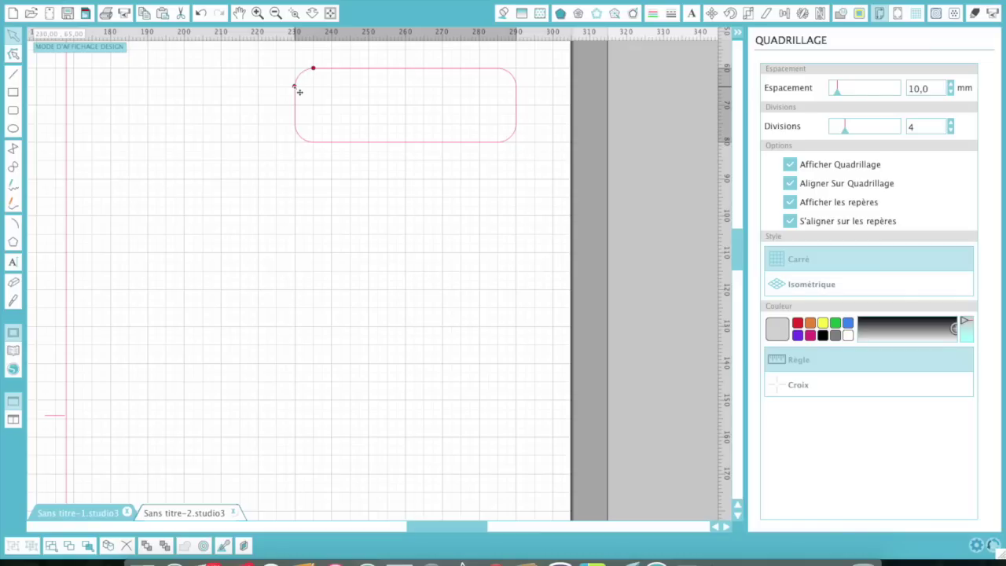
pyautogui.moveTo(292, 86); pyautogui.dragTo(299, 83)
# Release the rounded rectangle's compound path and move its two lower side points outward, forming a trapezoid flap 70 mm wide.
pyautogui.click(334, 0)
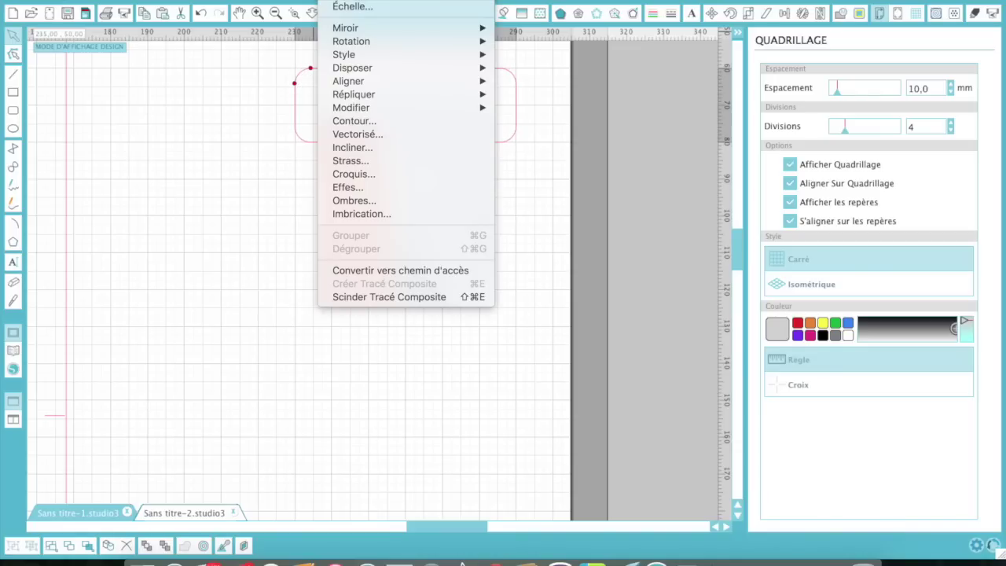
pyautogui.click(345, 297)
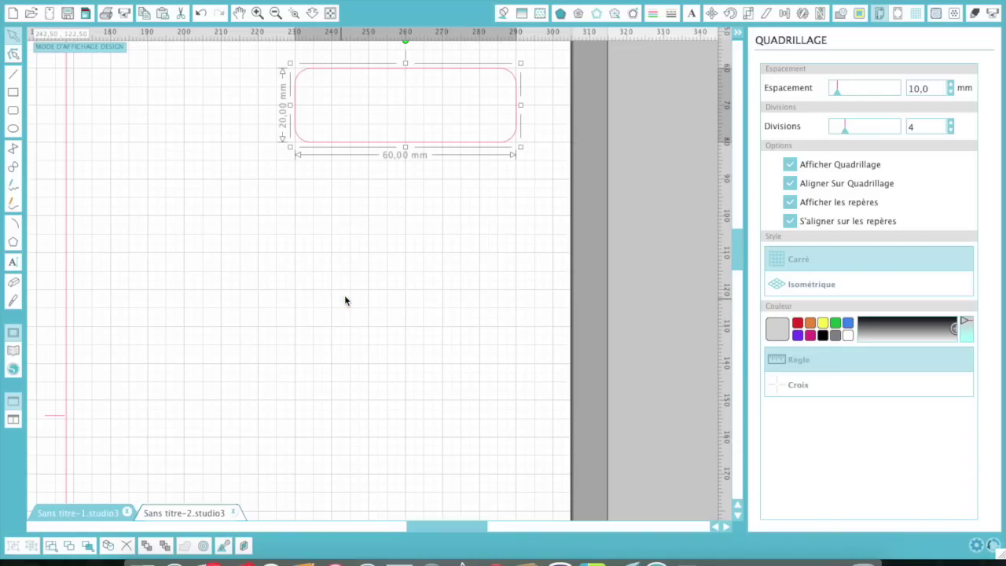
pyautogui.doubleClick(359, 143)
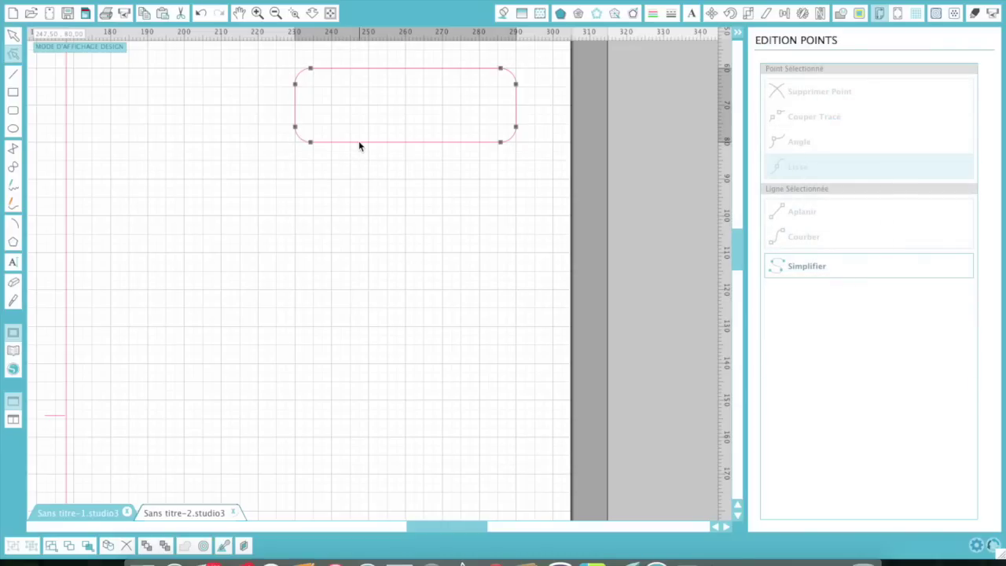
pyautogui.click(296, 128)
pyautogui.moveTo(296, 127); pyautogui.dragTo(277, 143)
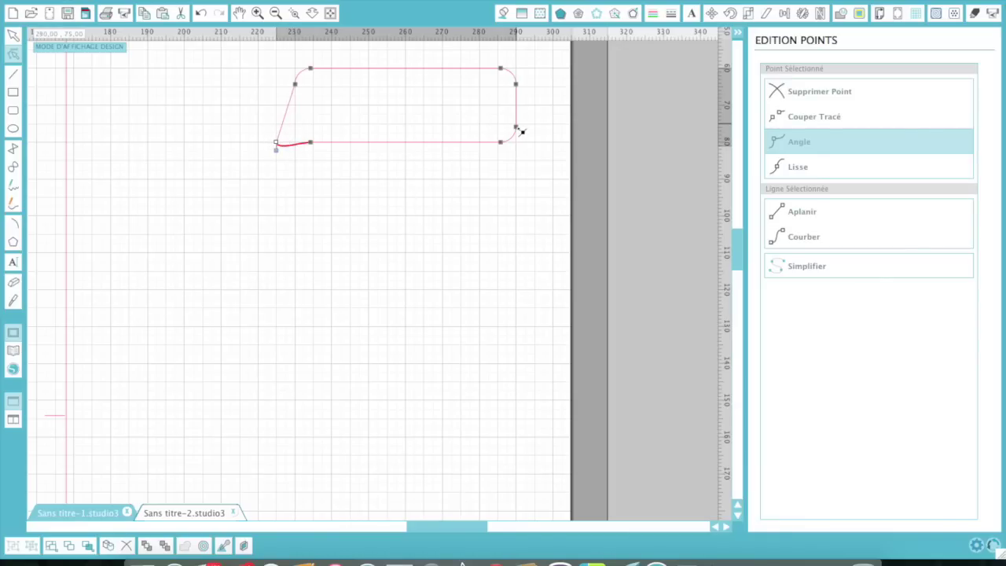
pyautogui.moveTo(516, 128); pyautogui.dragTo(534, 143)
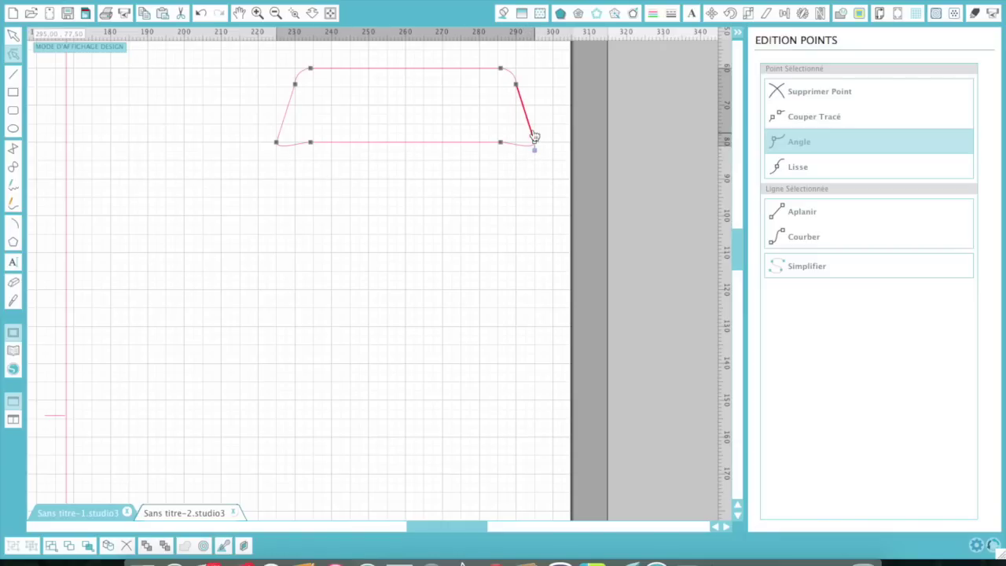
pyautogui.click(501, 176)
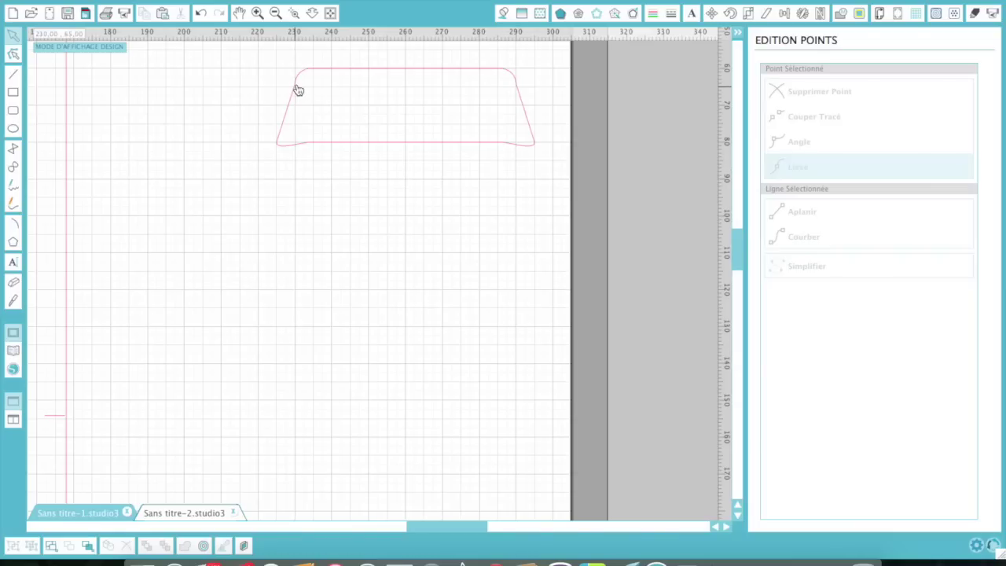
# Turn off grid snapping and smooth the flap's upper-left corner by shifting its side point slightly outward and tilting its curve handle inward.
pyautogui.click(915, 14)
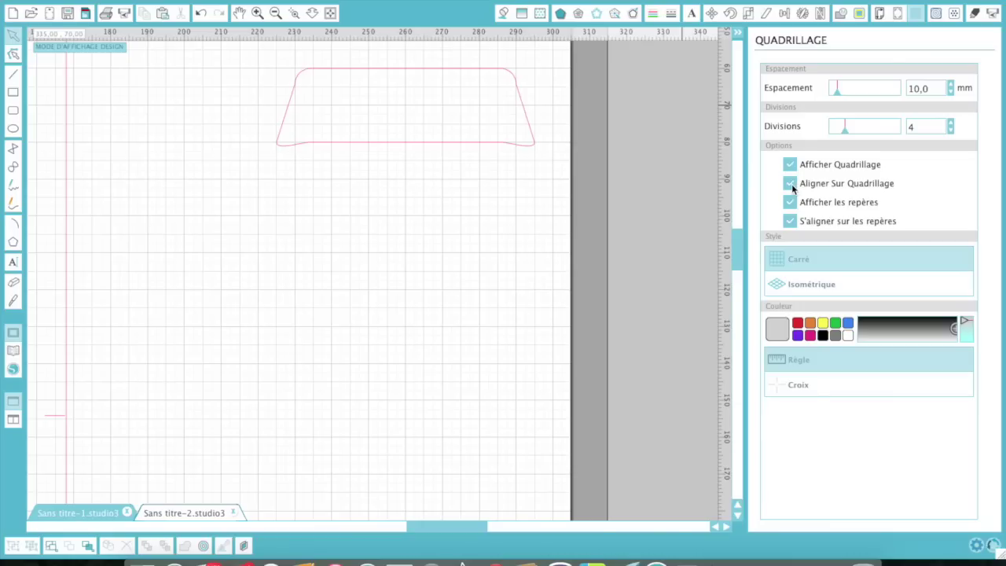
pyautogui.click(790, 184)
pyautogui.press('z')
pyautogui.moveTo(270, 63); pyautogui.dragTo(345, 154)
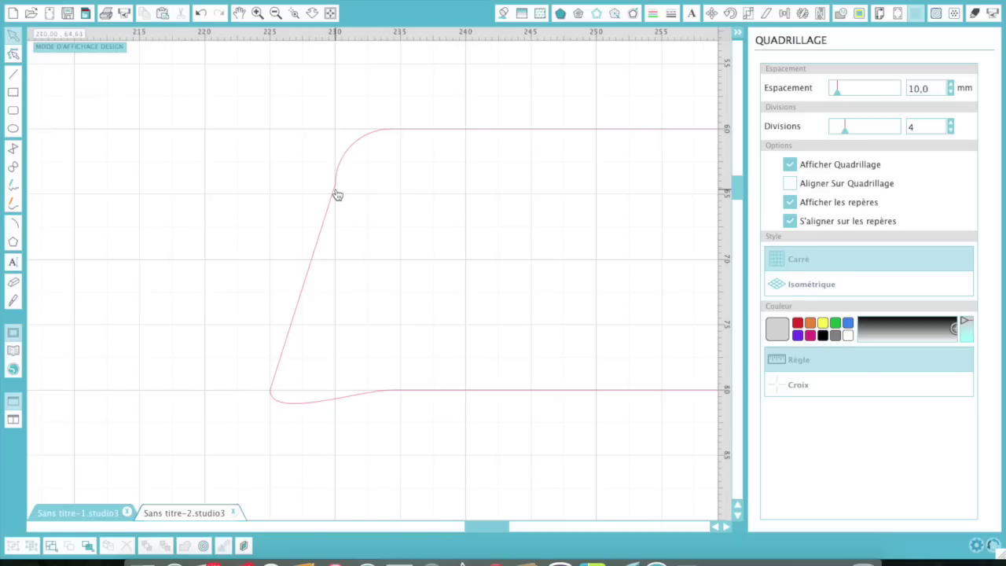
pyautogui.doubleClick(337, 190)
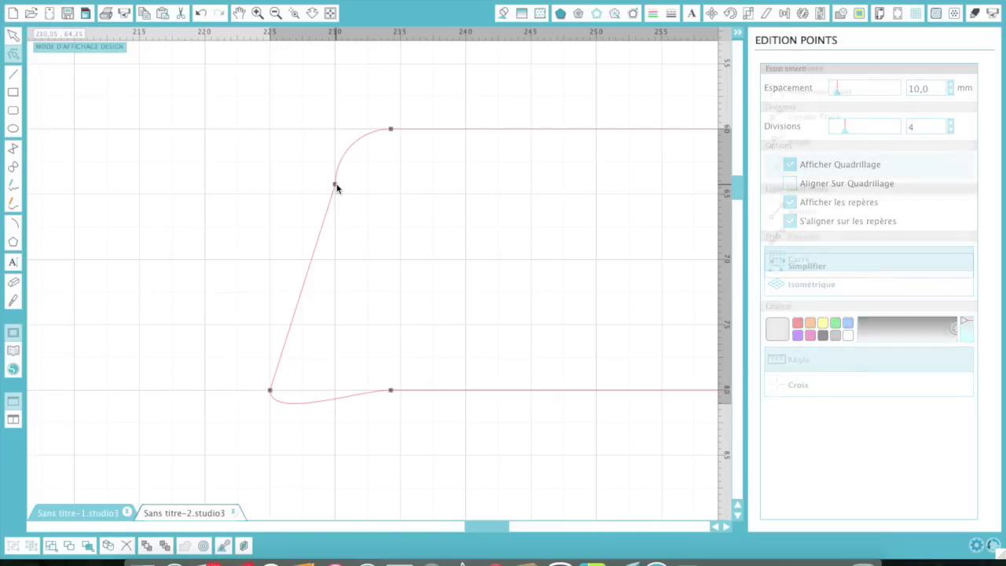
pyautogui.click(337, 185)
pyautogui.moveTo(336, 185); pyautogui.dragTo(333, 185)
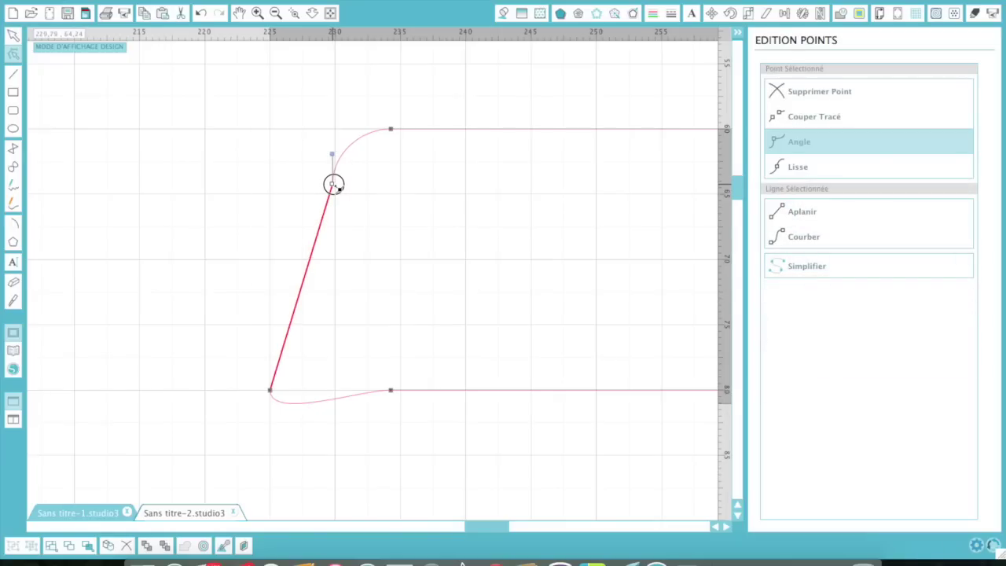
pyautogui.moveTo(332, 152); pyautogui.dragTo(337, 154)
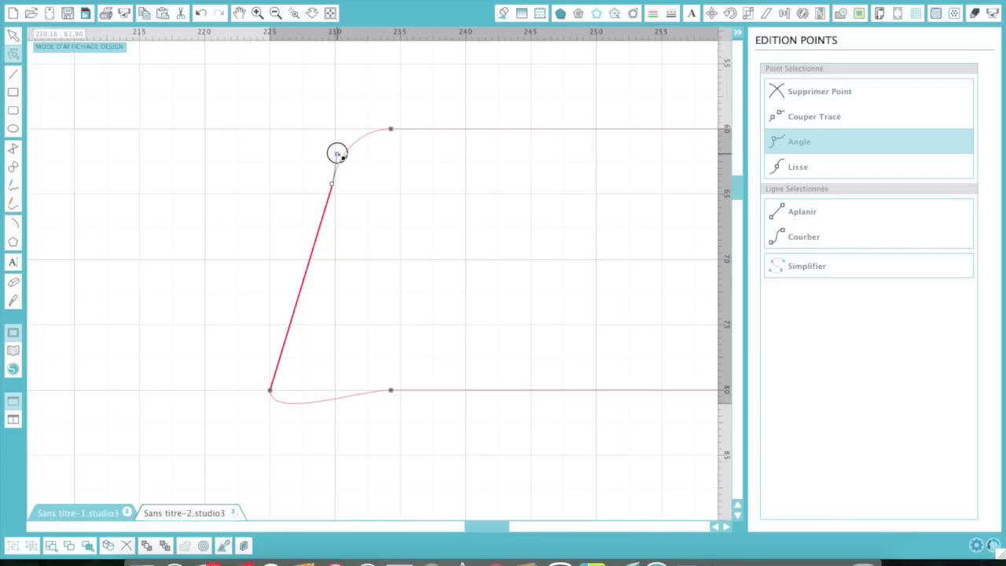
pyautogui.click(376, 218)
# Smooth the flap's upper-right corner by shifting its side point slightly outward and tilting its curve handle inward.
pyautogui.hscroll(5, 439, 188)
pyautogui.hscroll(5, 440, 191)
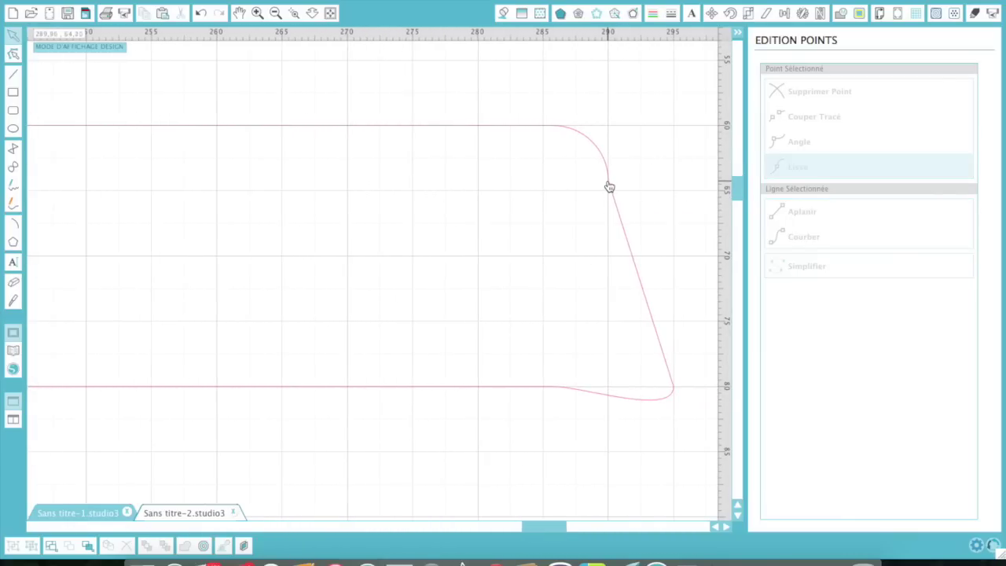
pyautogui.click(610, 185)
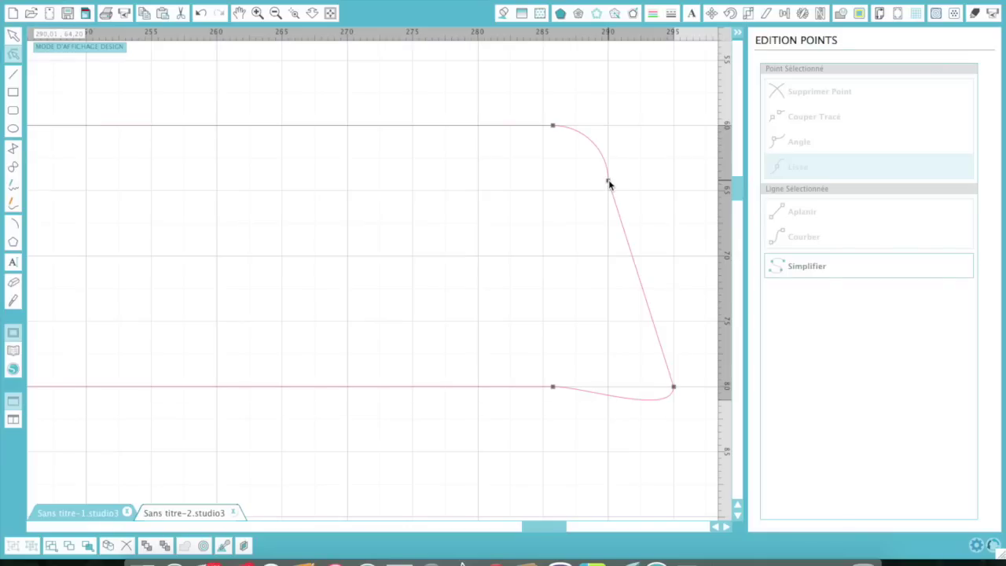
pyautogui.click(609, 183)
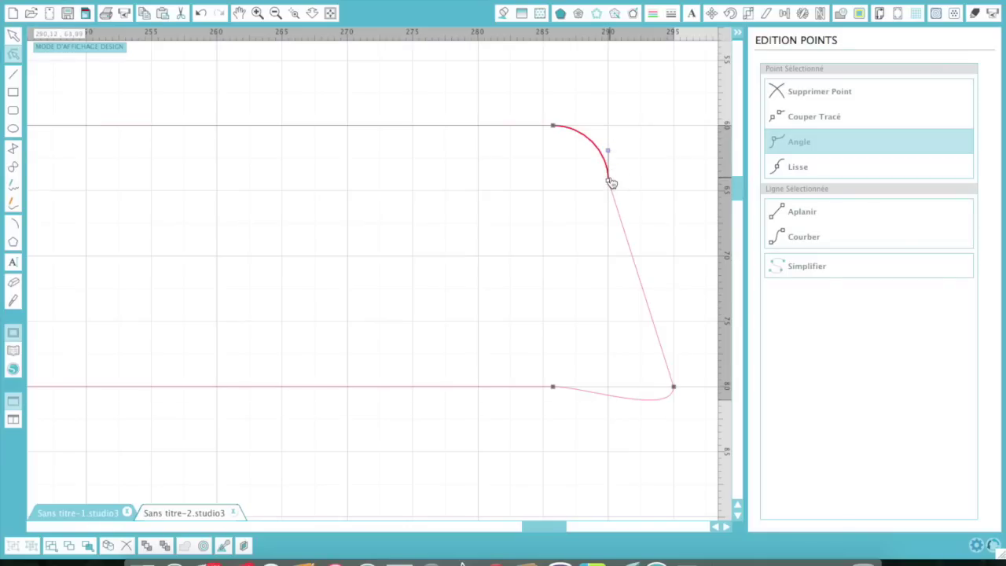
pyautogui.moveTo(607, 180); pyautogui.dragTo(611, 176)
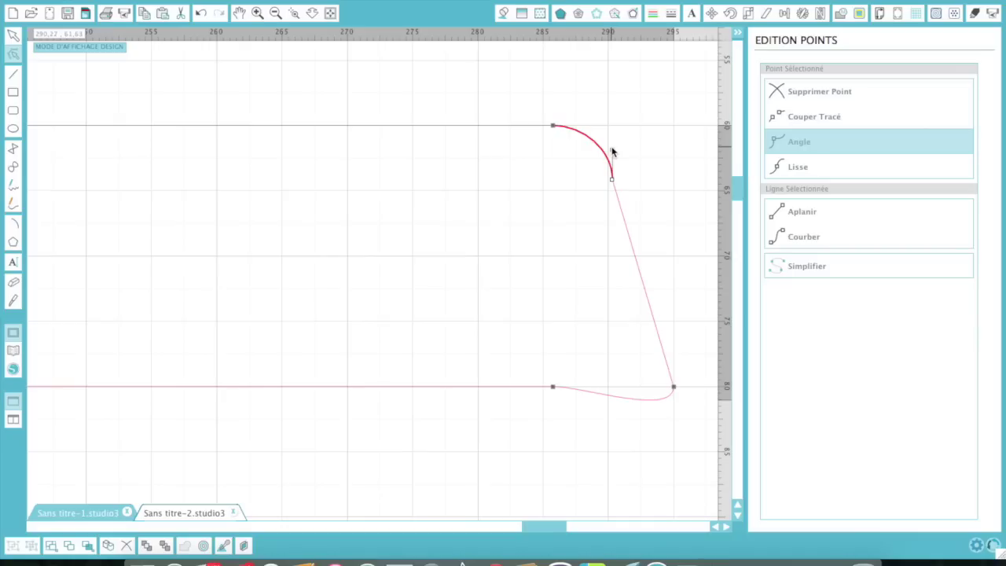
pyautogui.moveTo(611, 149); pyautogui.dragTo(607, 153)
pyautogui.click(616, 154)
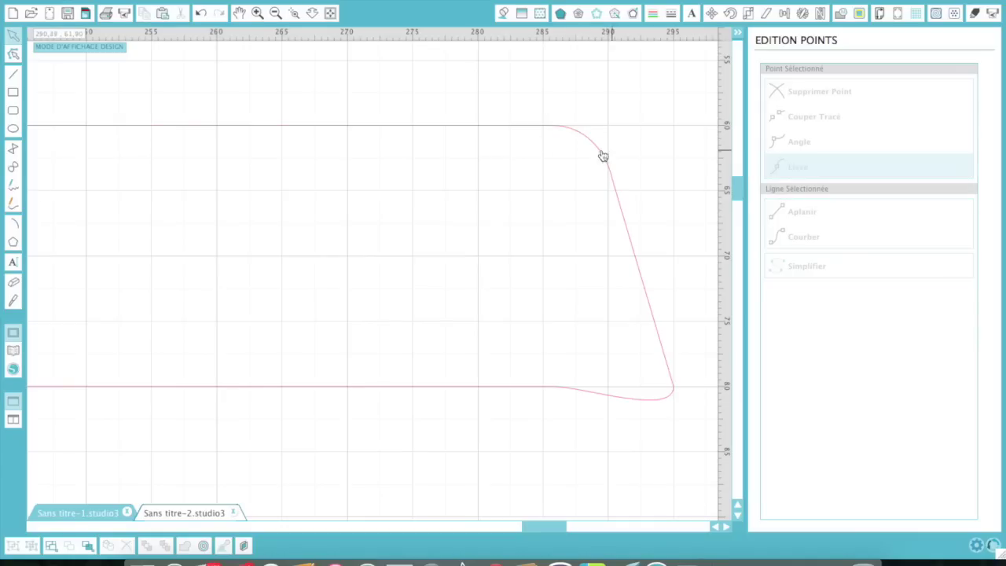
# Move the square fully onto the page and place the flap over the left part of its top edge.
pyautogui.click(331, 13)
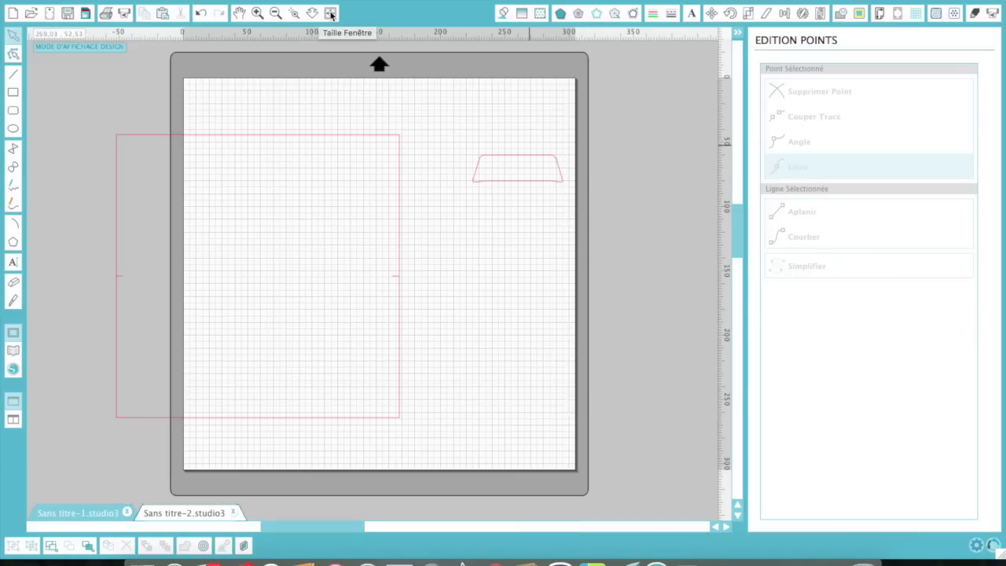
pyautogui.moveTo(332, 138); pyautogui.dragTo(438, 121)
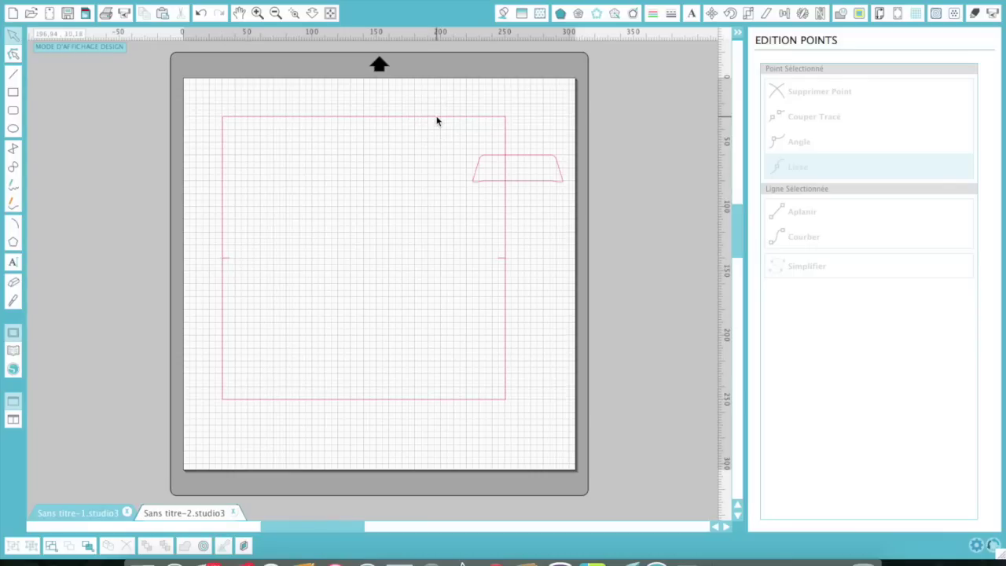
pyautogui.click(546, 160)
pyautogui.moveTo(546, 160); pyautogui.dragTo(322, 107)
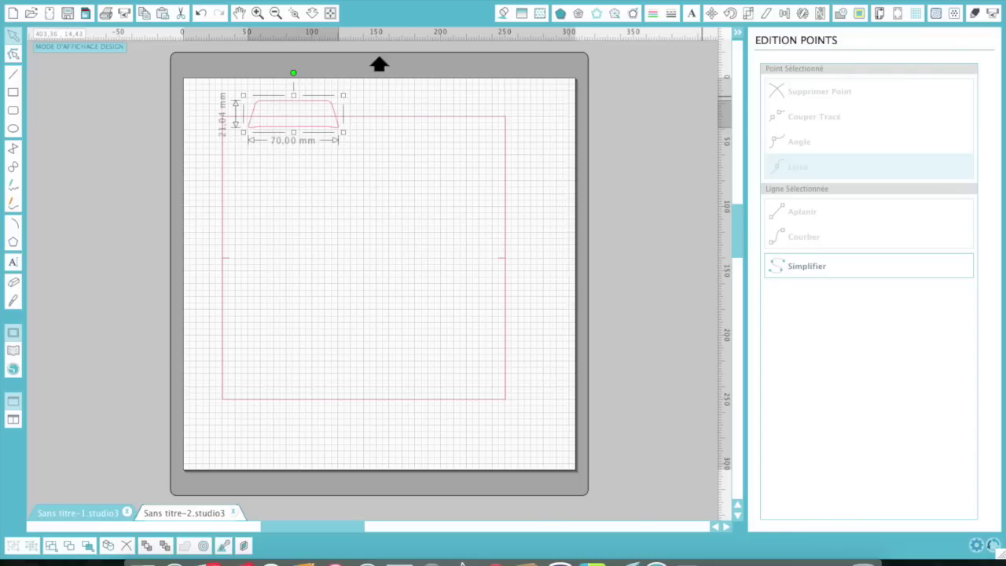
# Turn grid snapping on with 2 divisions and align the flap's left end with the square's left side.
pyautogui.click(918, 13)
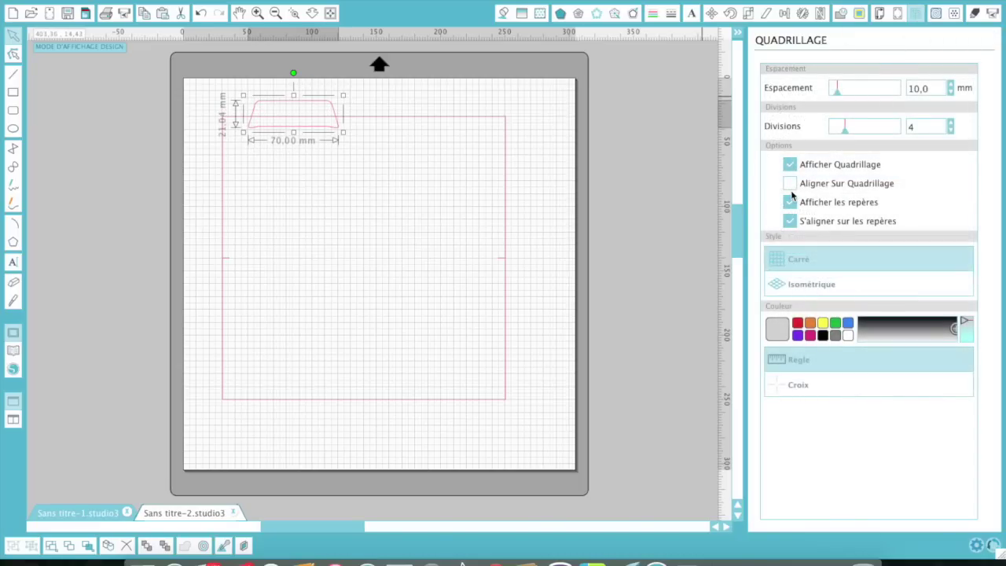
pyautogui.click(950, 132)
pyautogui.click(950, 131)
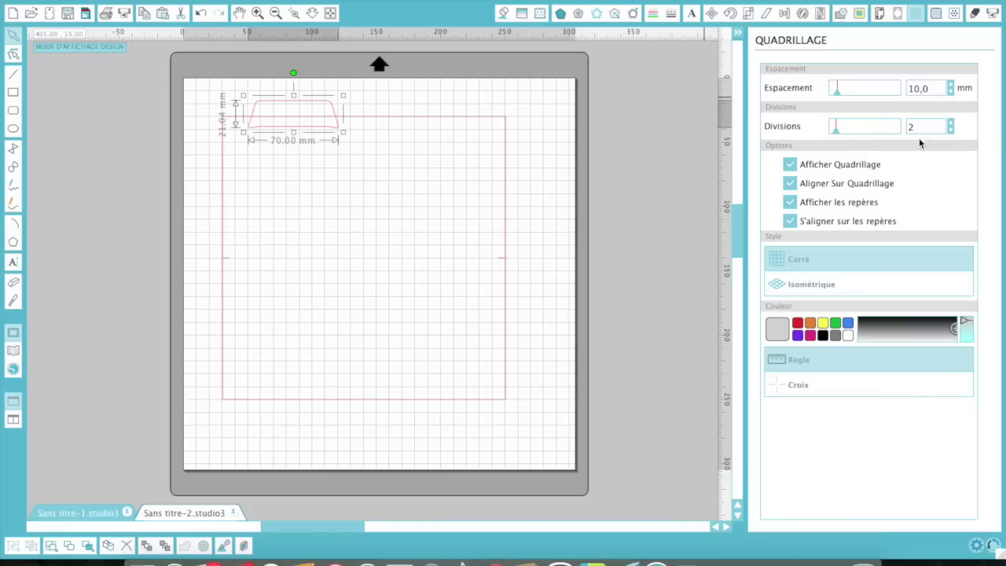
pyautogui.click(313, 105)
pyautogui.moveTo(313, 105); pyautogui.dragTo(292, 106)
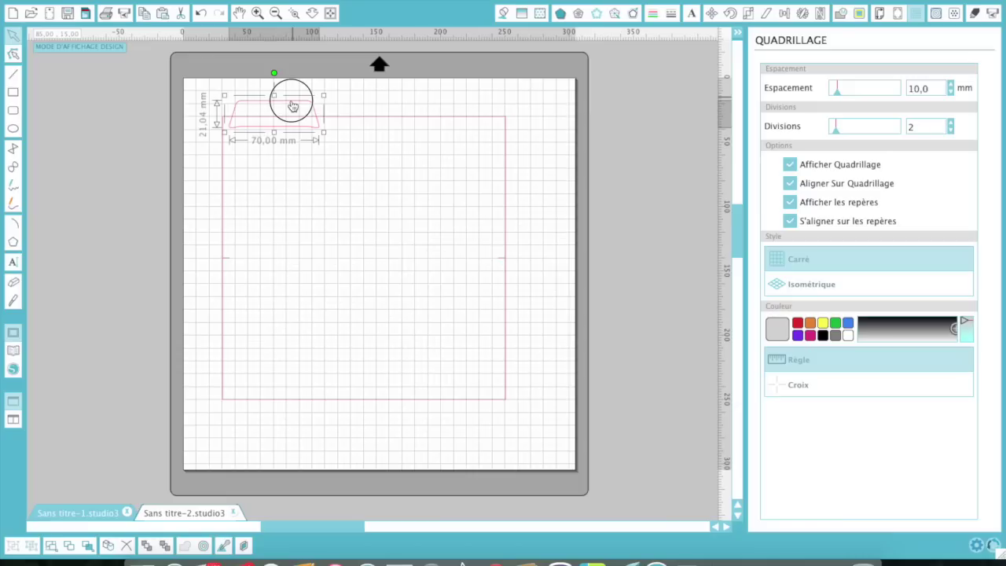
pyautogui.moveTo(292, 106); pyautogui.dragTo(289, 104)
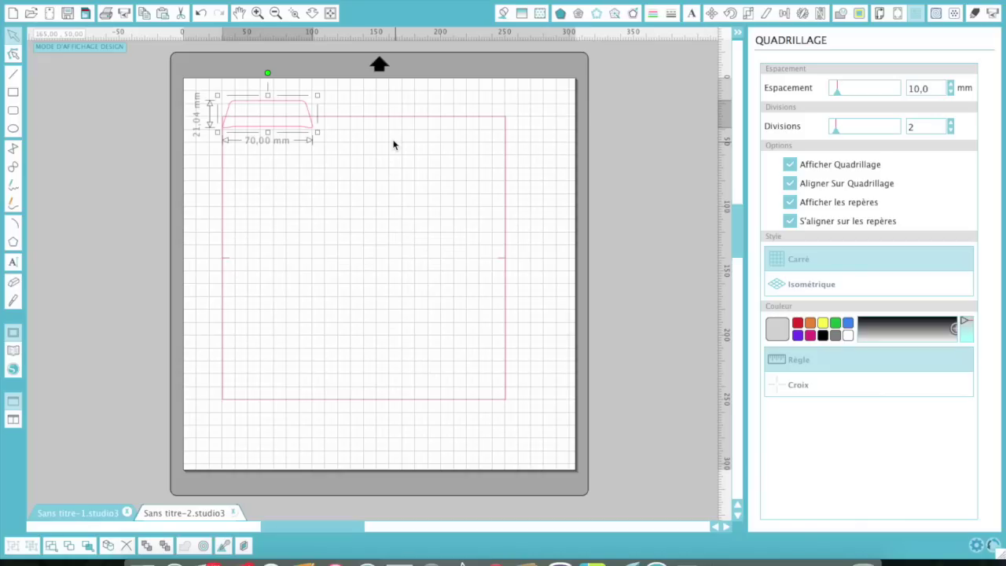
pyautogui.click(417, 117)
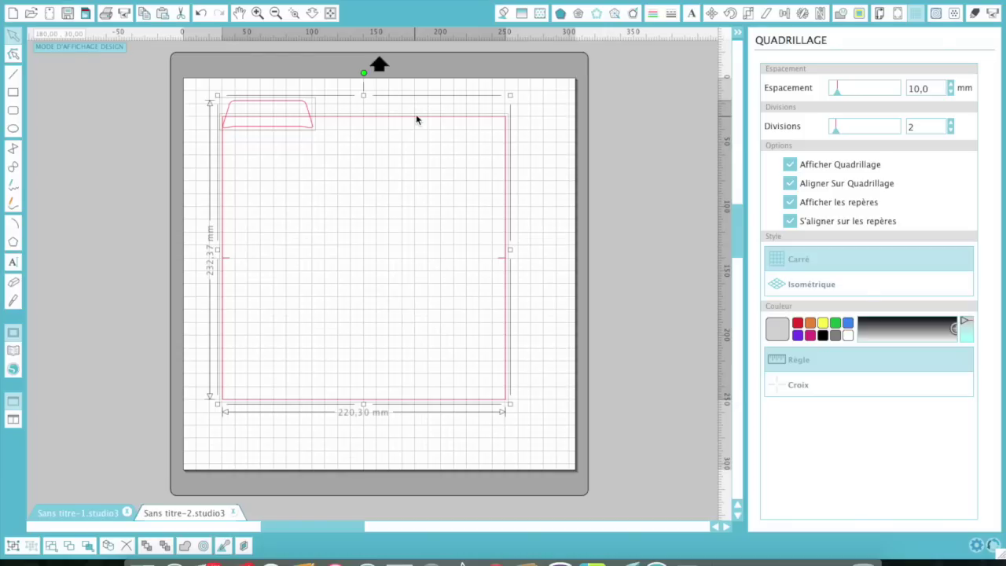
pyautogui.click(547, 136)
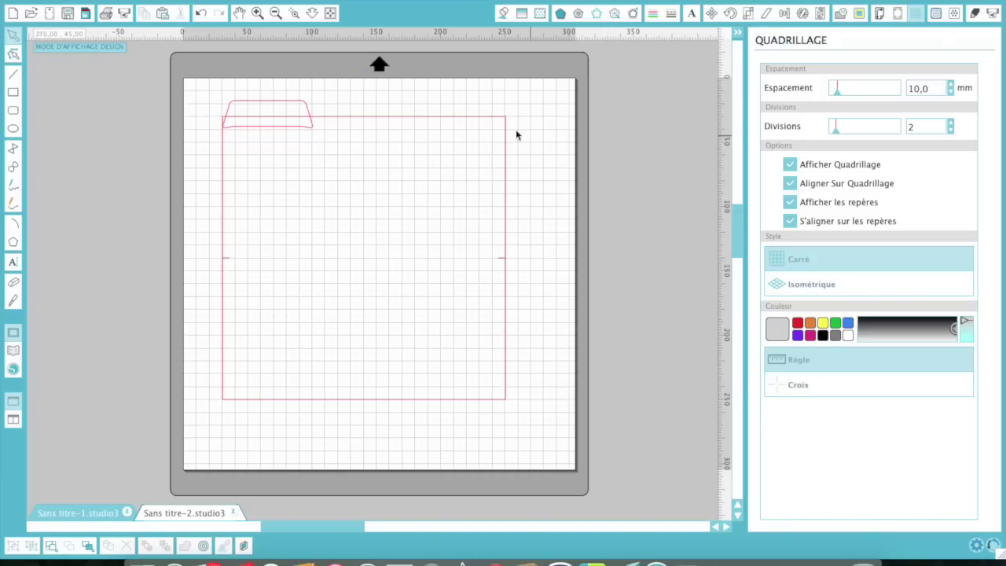
# Duplicate the flap and move the copy 70 mm right along the square's top edge, directly beside the original.
pyautogui.click(274, 101)
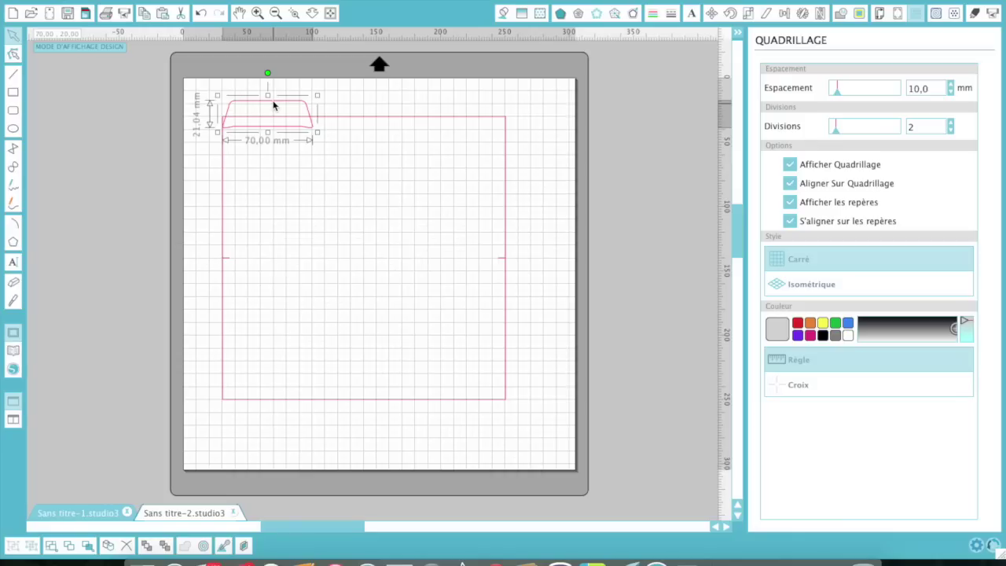
pyautogui.press('Right')
pyautogui.press('Right')
pyautogui.press('Right')
pyautogui.press('Right')
pyautogui.press('Right')
pyautogui.press('Right')
pyautogui.press('Right')
pyautogui.press('Right')
pyautogui.press('Right')
pyautogui.press('Right')
pyautogui.press('Right')
pyautogui.press('Right')
pyautogui.press('Right')
pyautogui.press('Right')
pyautogui.press('Right')
pyautogui.press('Right')
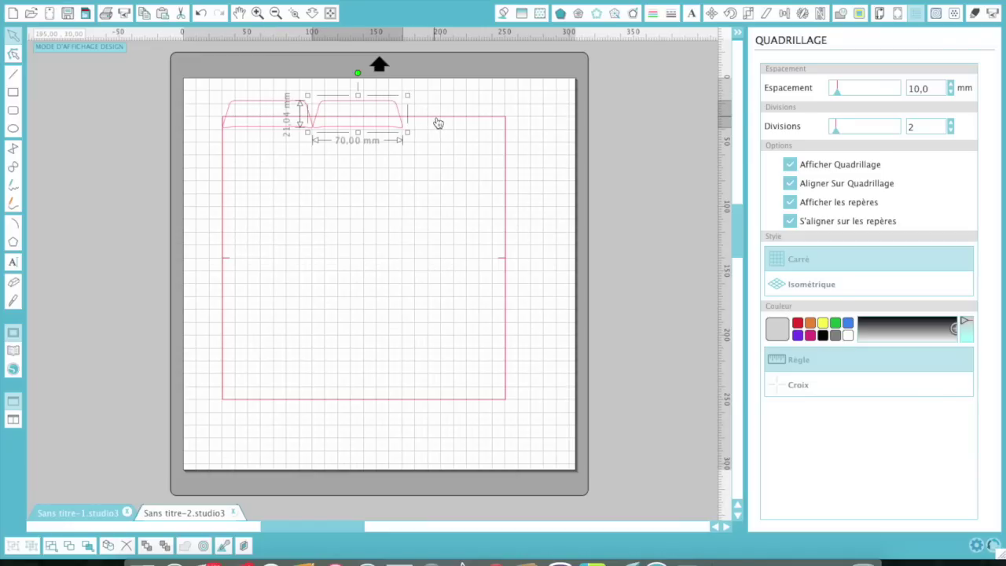
# Duplicate the first flap and move the copy 150 mm right so its outer end meets the square's right side.
pyautogui.hotkey('ctrl', 'a')
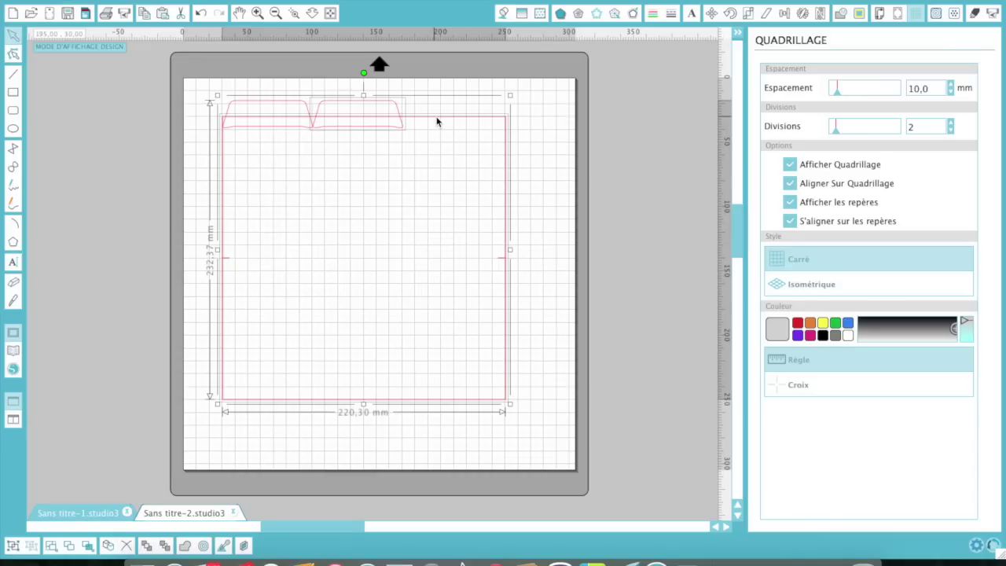
pyautogui.hotkey('ctrl', 'z')
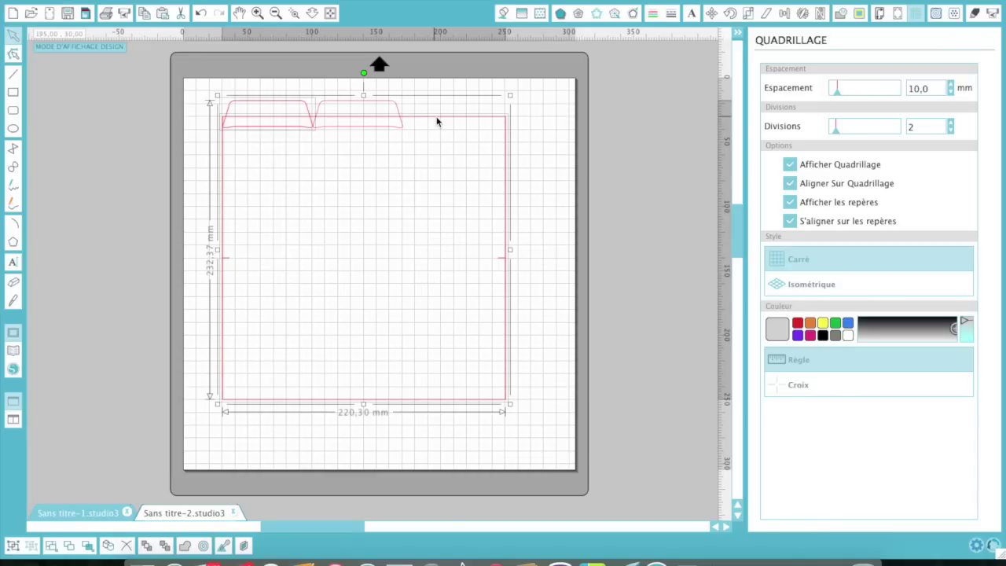
pyautogui.click(381, 104)
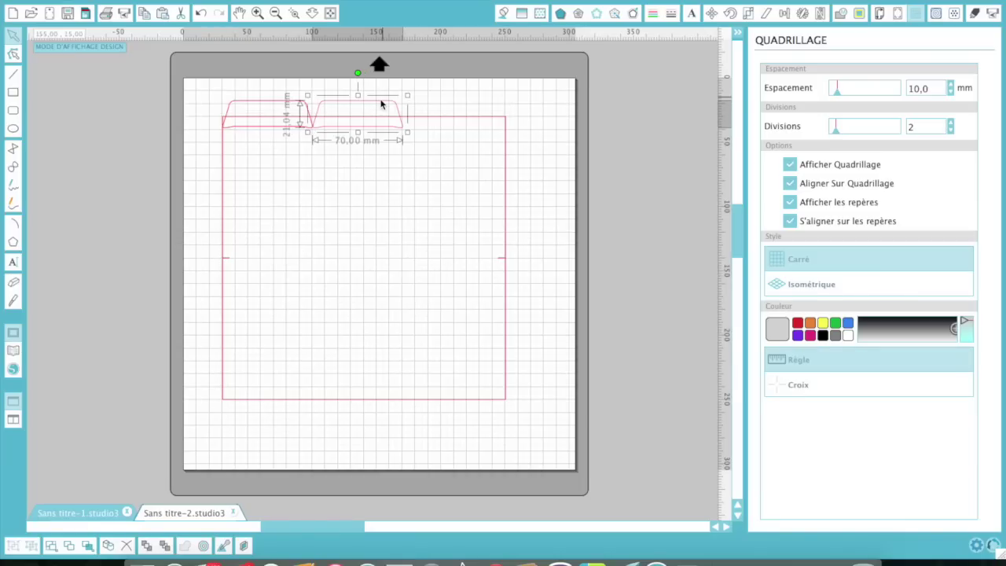
pyautogui.click(260, 105)
pyautogui.press('Right')
pyautogui.press('Right')
pyautogui.press('Right')
pyautogui.press('Right')
pyautogui.press('Right')
pyautogui.press('Right')
pyautogui.press('Right')
pyautogui.press('Right')
pyautogui.press('Right')
pyautogui.press('Right')
pyautogui.press('Right')
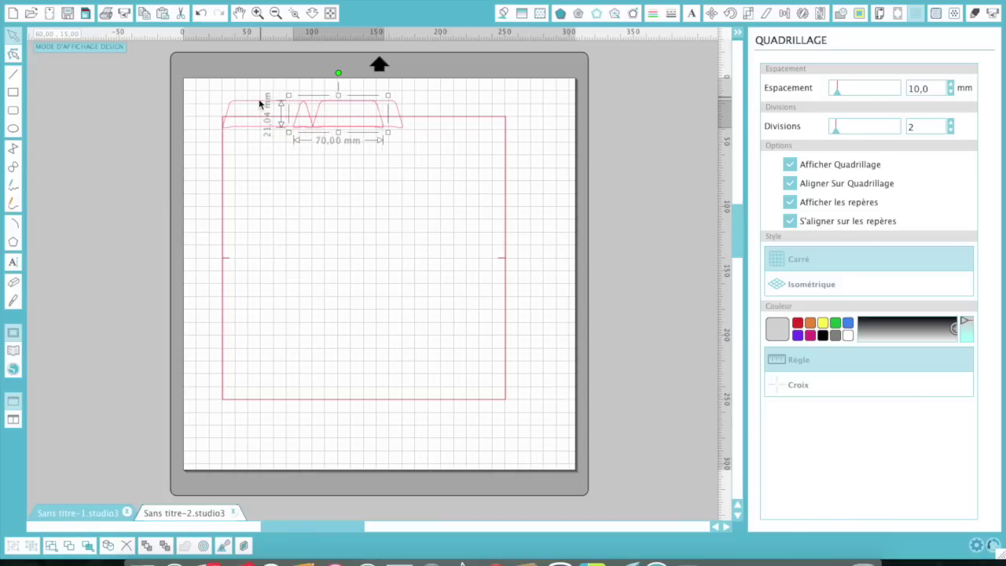
pyautogui.press('Right')
pyautogui.press('Right')
pyautogui.press('Right')
pyautogui.press('Right')
pyautogui.press('Right')
pyautogui.press('Right')
pyautogui.press('Right')
pyautogui.press('Right')
pyautogui.press('Right')
pyautogui.press('Right')
pyautogui.press('Right')
pyautogui.press('Right')
pyautogui.press('Right')
pyautogui.press('Right')
pyautogui.press('Right')
pyautogui.press('Right')
pyautogui.press('Right')
pyautogui.press('Right')
pyautogui.press('Right')
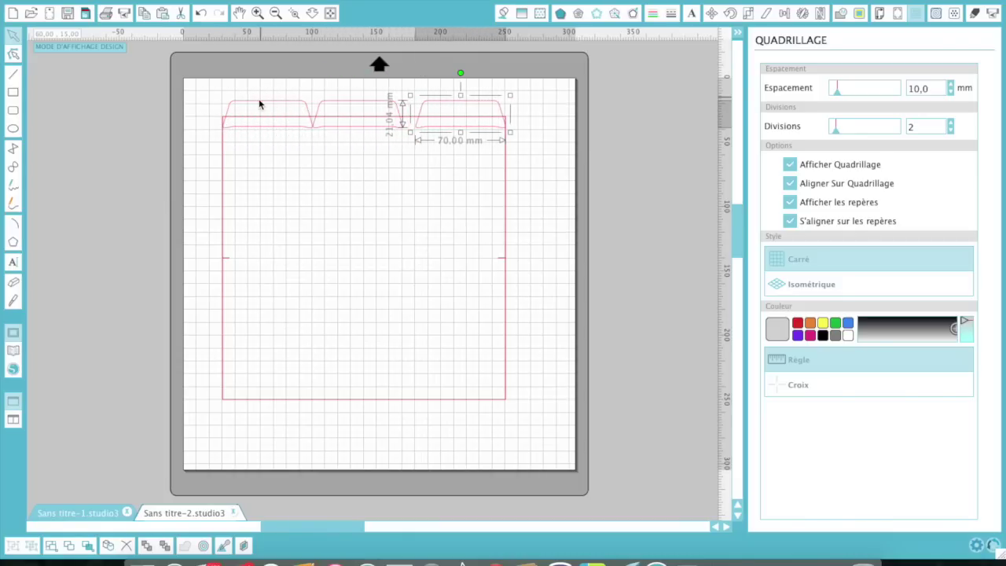
# Shift the third flap 5 mm left along the square's top edge, keeping it level with the other flaps.
pyautogui.press('Down')
pyautogui.press('Up')
pyautogui.press('Down')
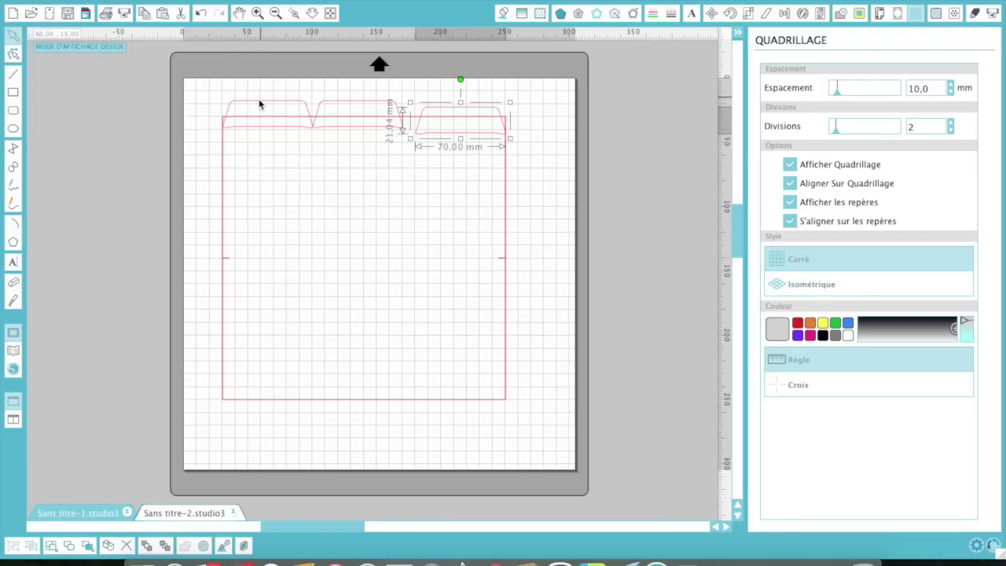
pyautogui.press('Up')
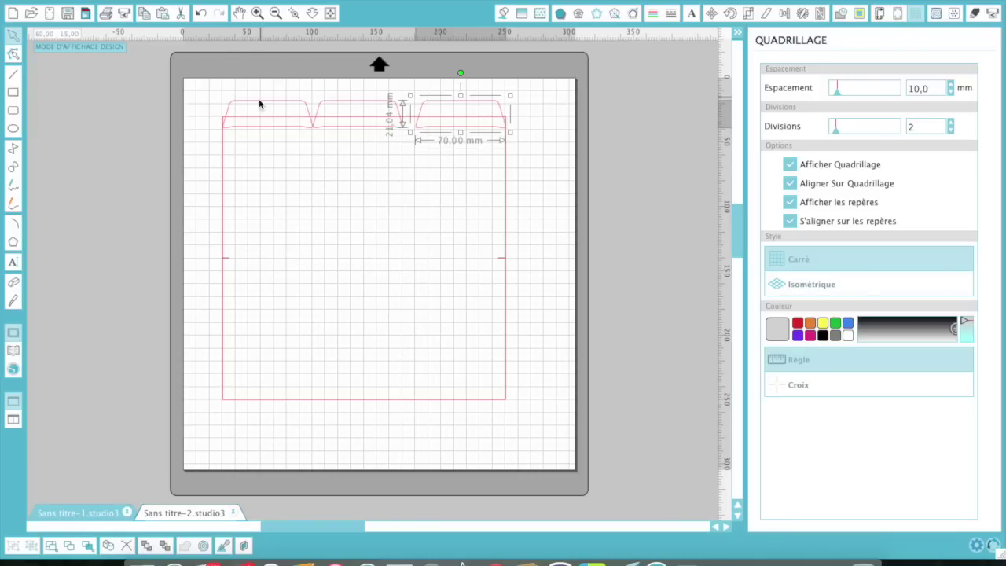
pyautogui.press('Left')
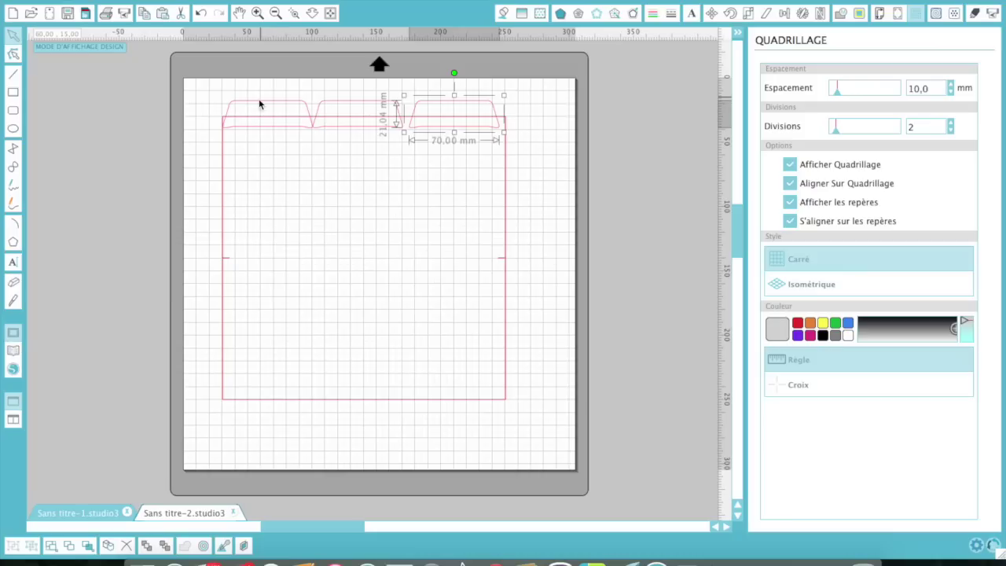
pyautogui.click(278, 203)
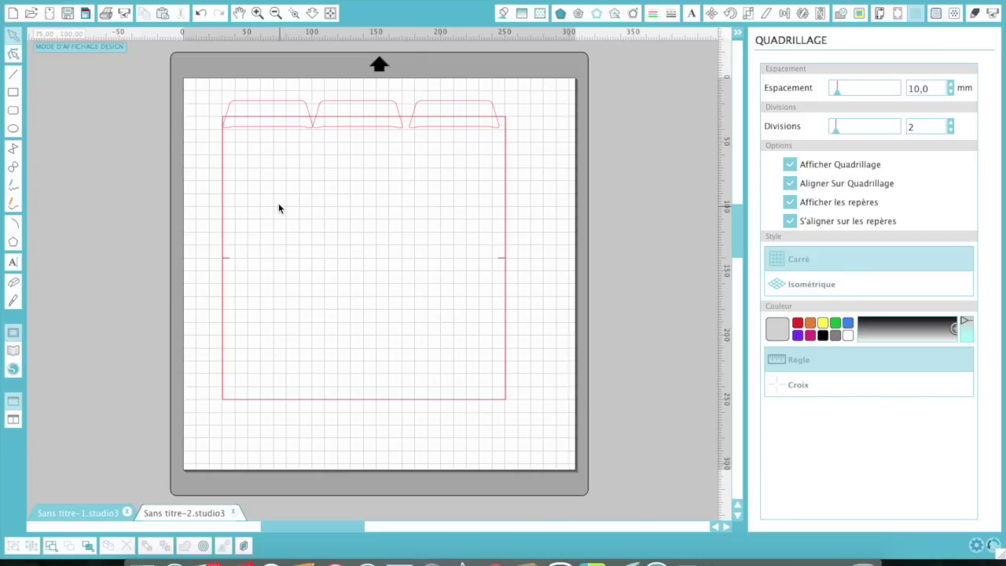
# Move the middle flap 5 mm right, level with the others and directly against the third flap.
pyautogui.click(362, 103)
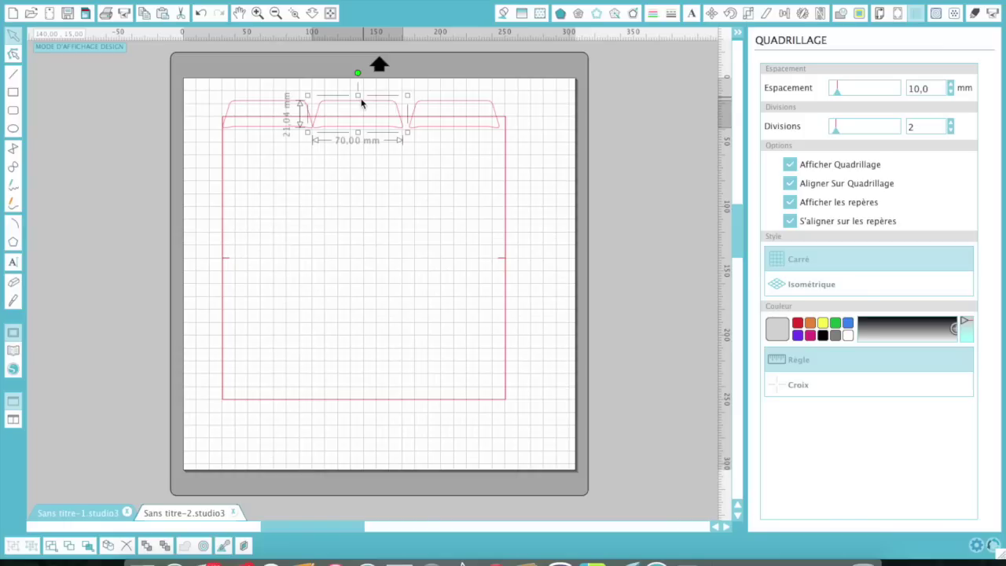
pyautogui.press('Right')
pyautogui.press('Down')
pyautogui.press('Up')
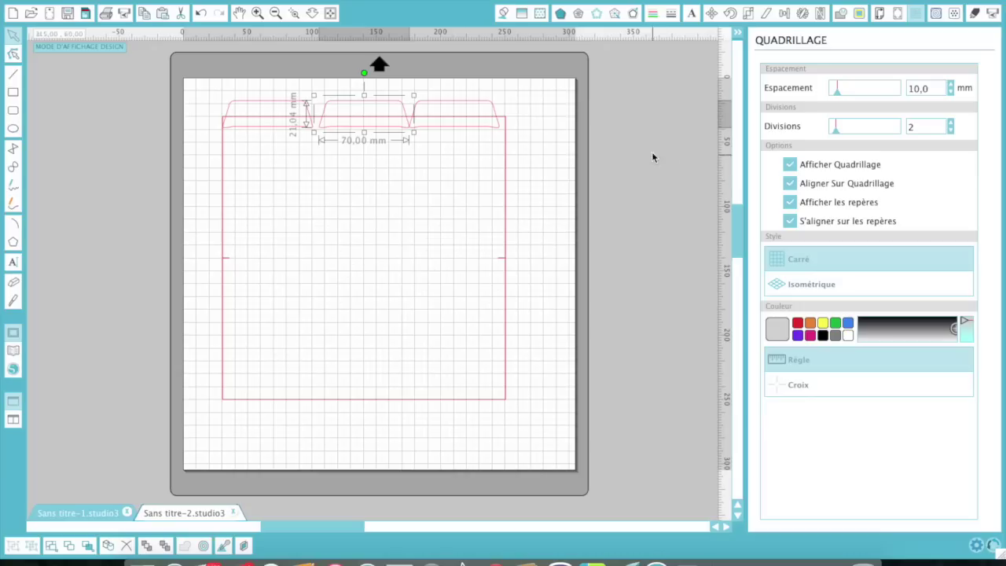
# Turn off grid snapping and distribute the three flaps with equal horizontal spacing.
pyautogui.click(787, 187)
pyautogui.click(193, 95)
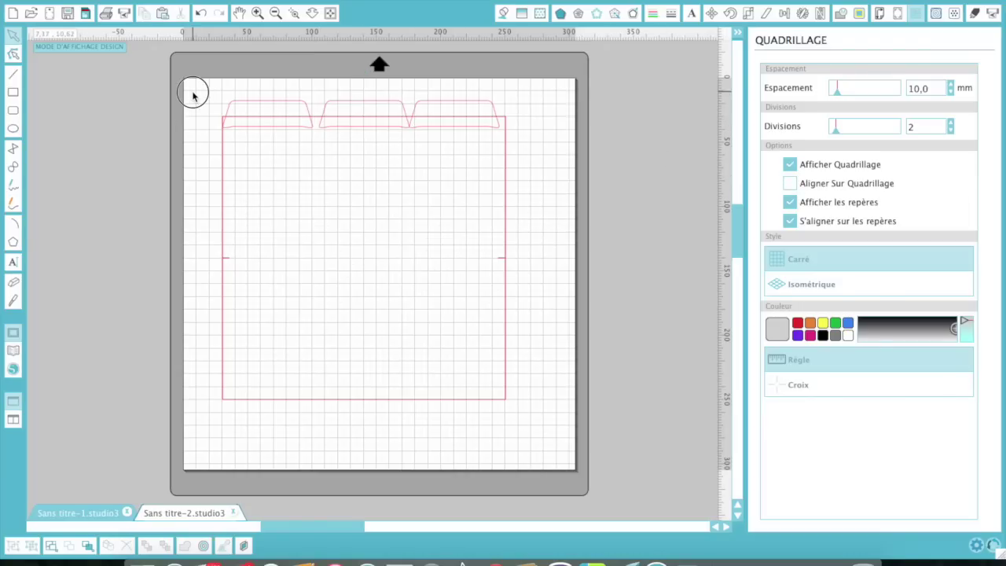
pyautogui.press('z')
pyautogui.click(194, 93)
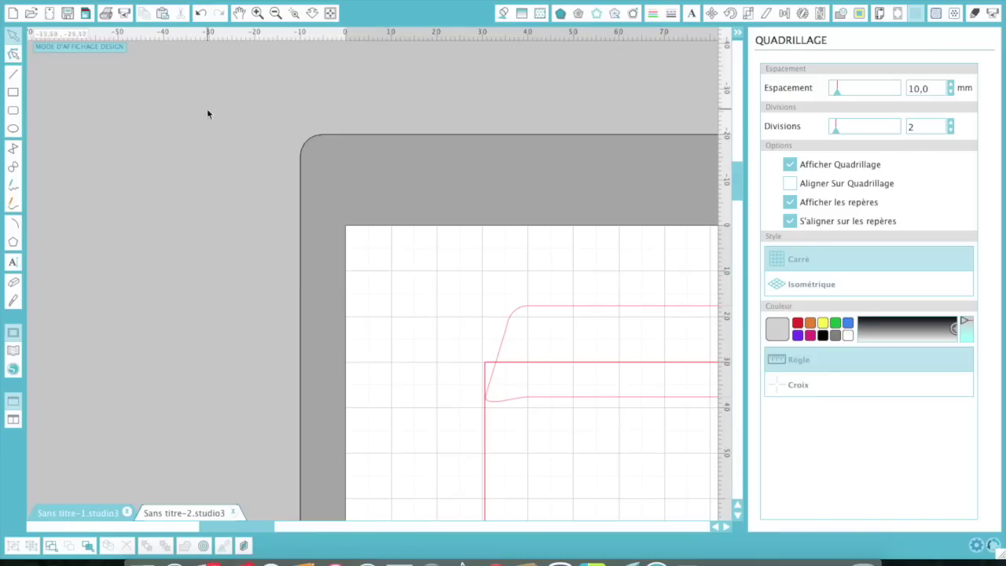
pyautogui.scroll(5, 427, 310)
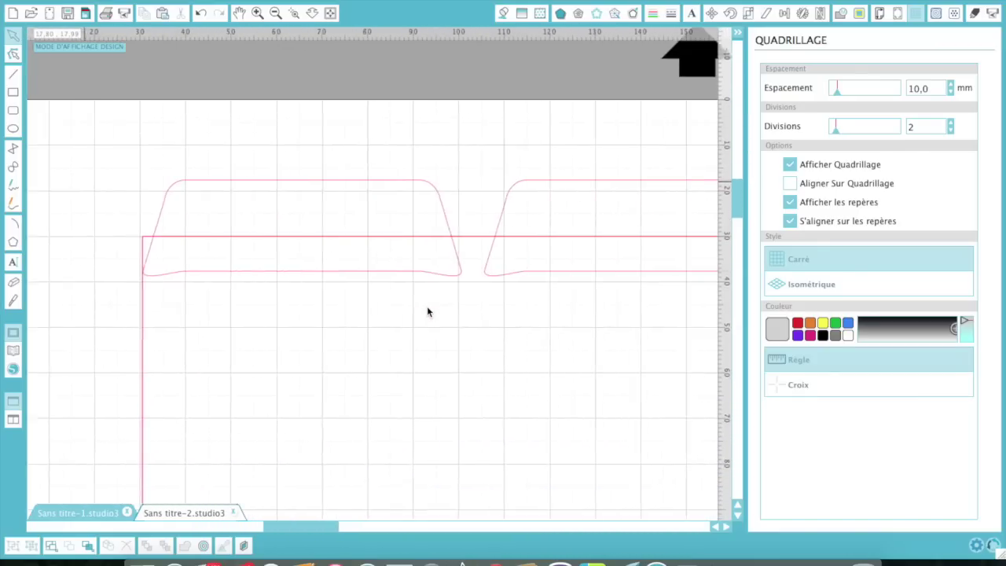
pyautogui.hscroll(5, 427, 312)
pyautogui.scroll(-2, 427, 312)
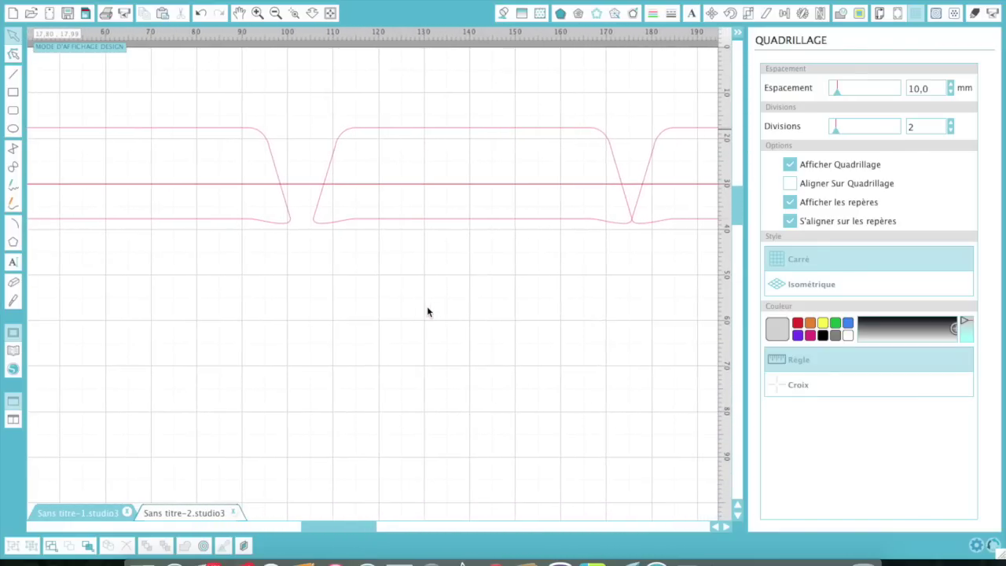
pyautogui.click(265, 225)
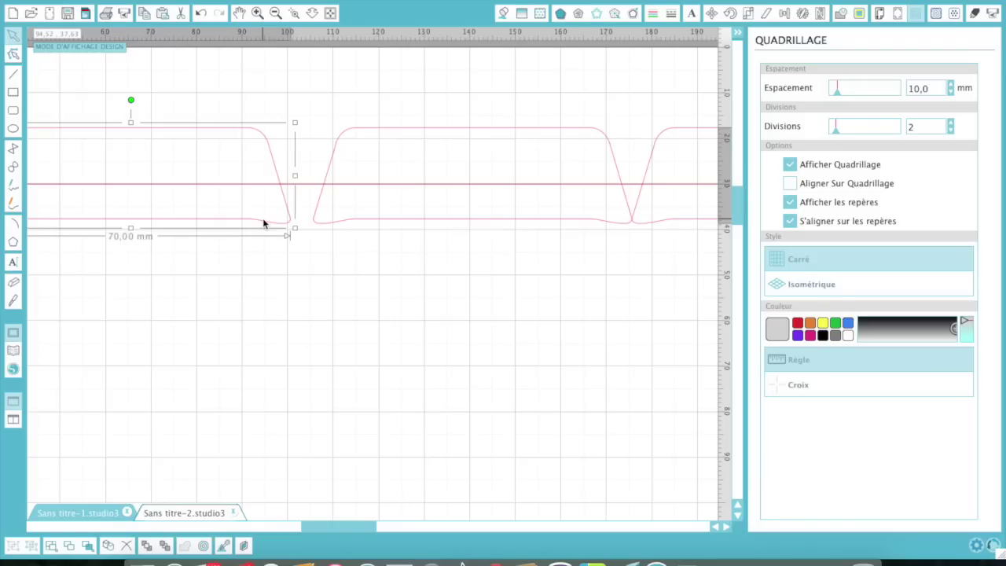
pyautogui.keyDown('shift'); pyautogui.click(368, 223); pyautogui.keyUp('shift')
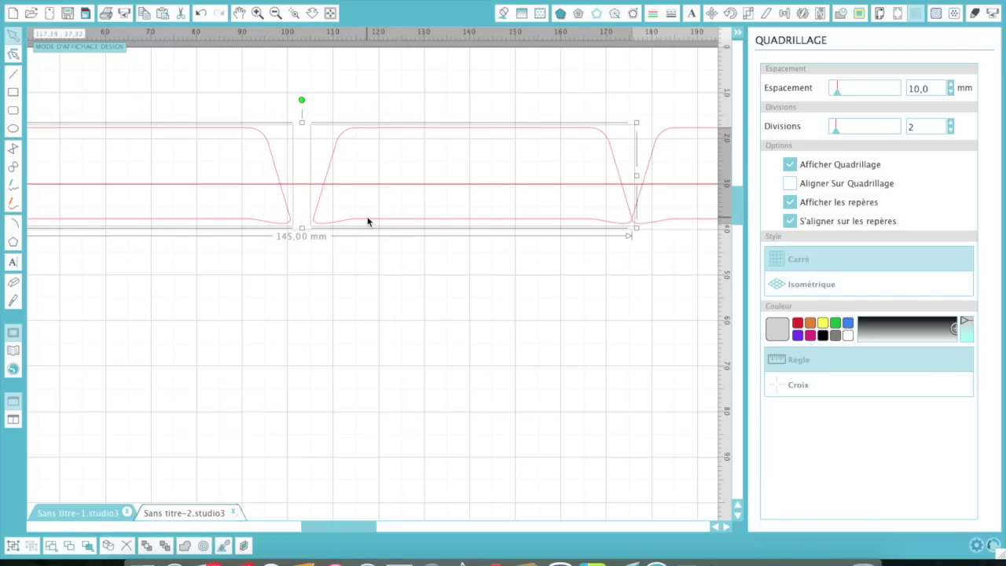
pyautogui.keyDown('shift'); pyautogui.click(669, 222); pyautogui.keyUp('shift')
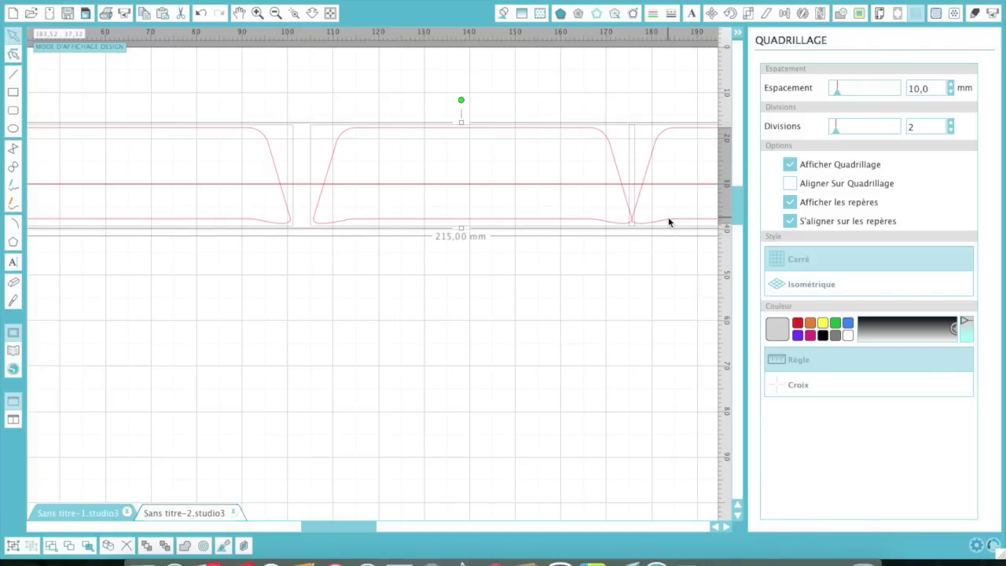
pyautogui.click(805, 13)
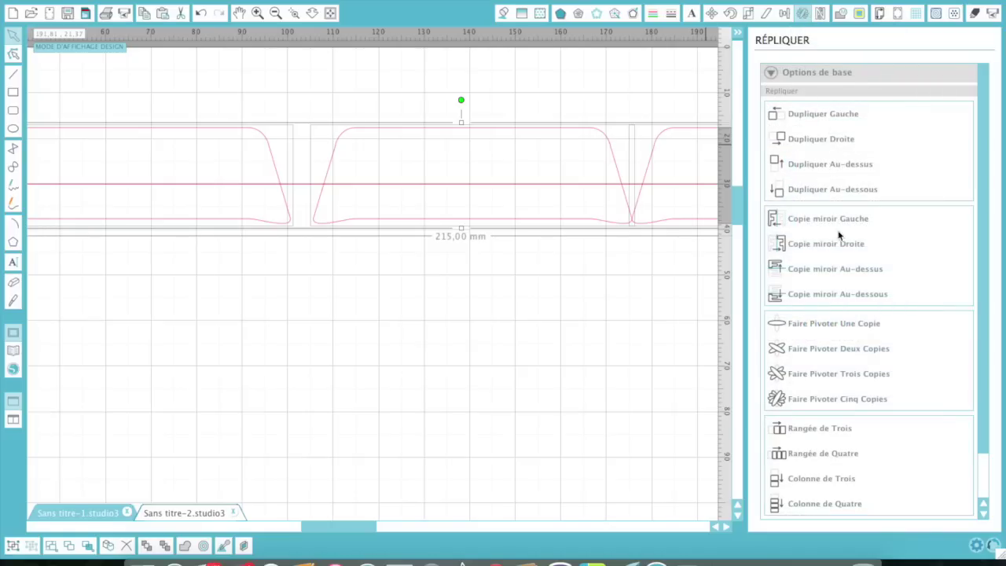
pyautogui.scroll(-2, 868, 377)
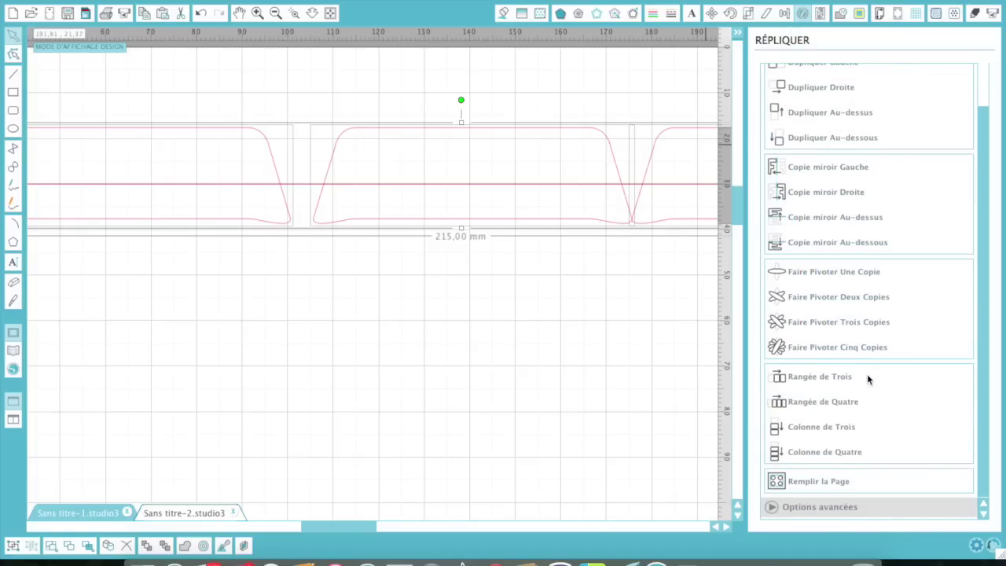
pyautogui.click(784, 14)
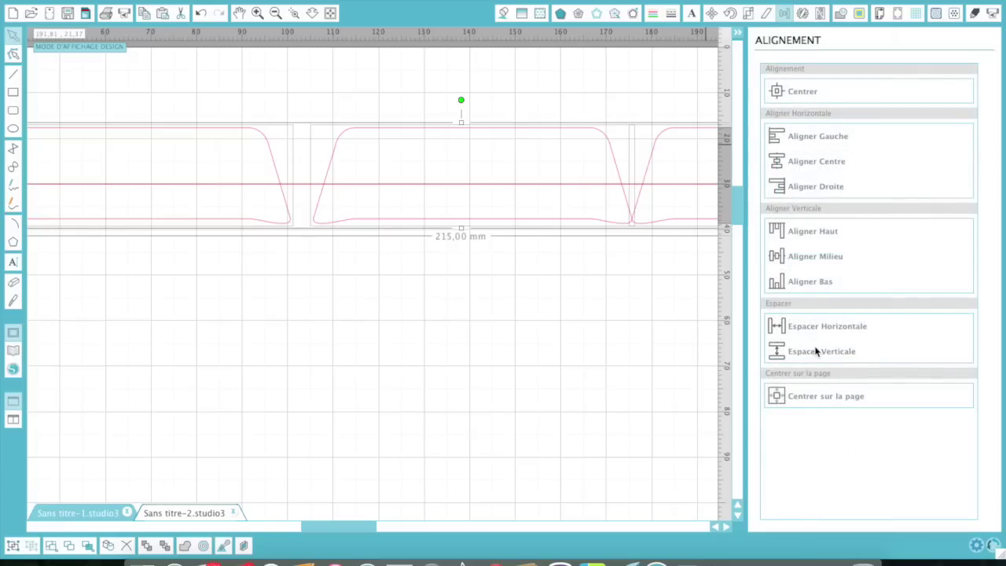
pyautogui.click(809, 327)
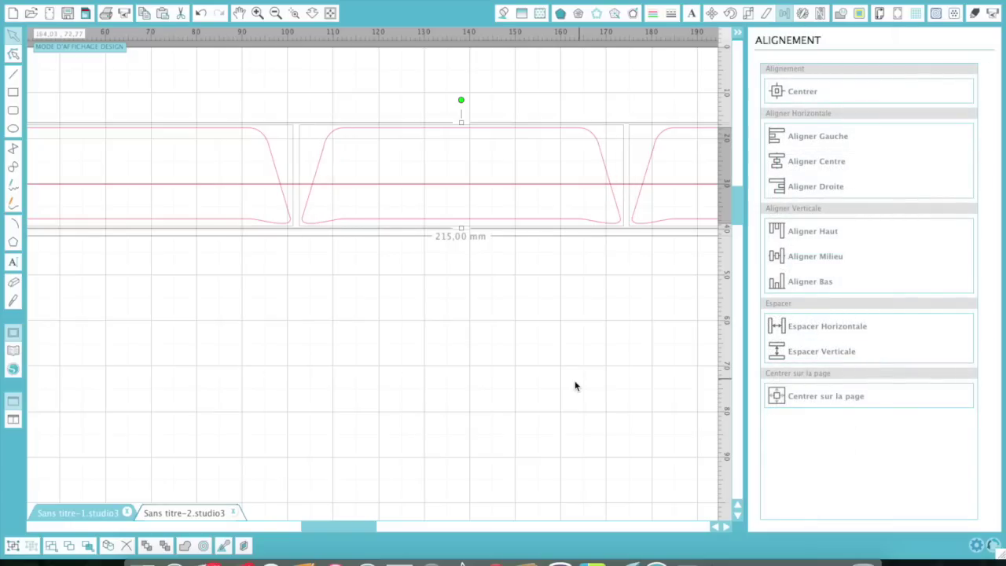
pyautogui.click(331, 13)
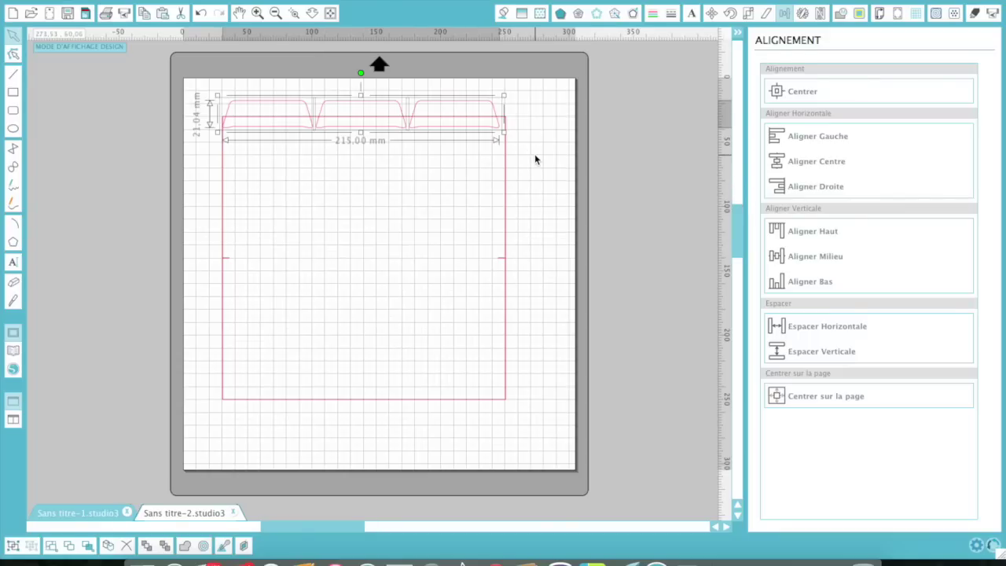
pyautogui.click(534, 154)
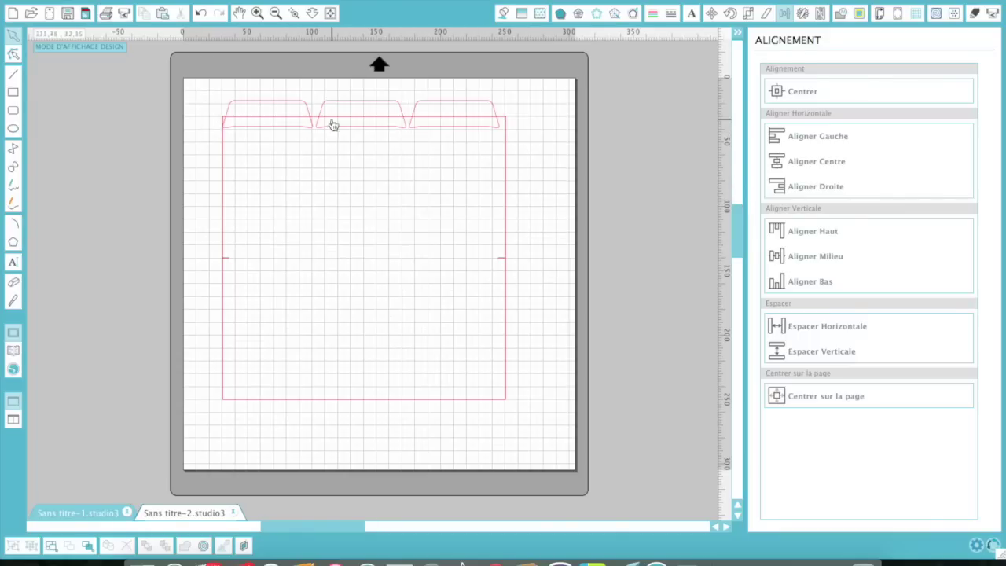
# Move all three flaps together slightly right so the row is centred between the square's left and right sides.
pyautogui.click(273, 103)
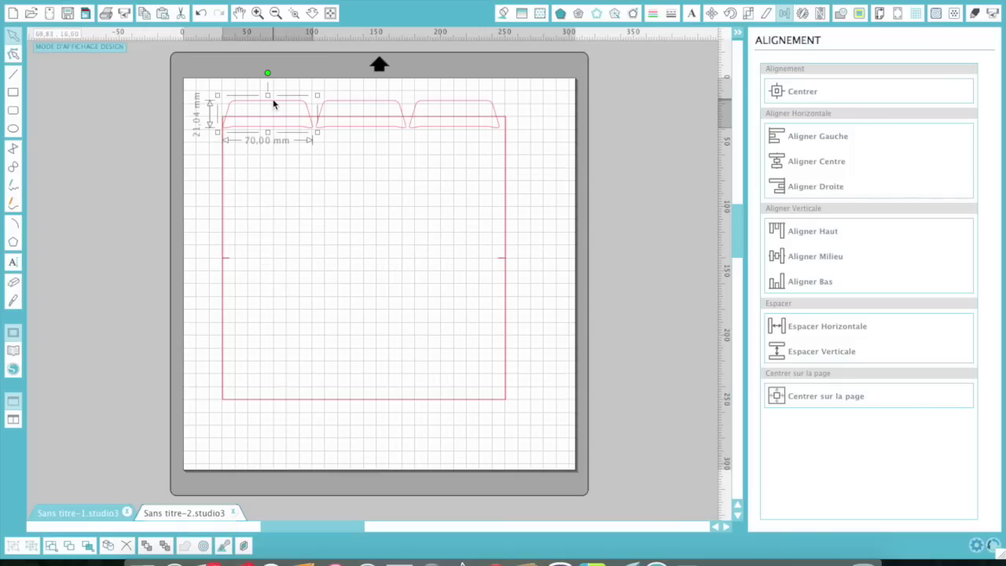
pyautogui.keyDown('shift'); pyautogui.click(373, 106); pyautogui.keyUp('shift')
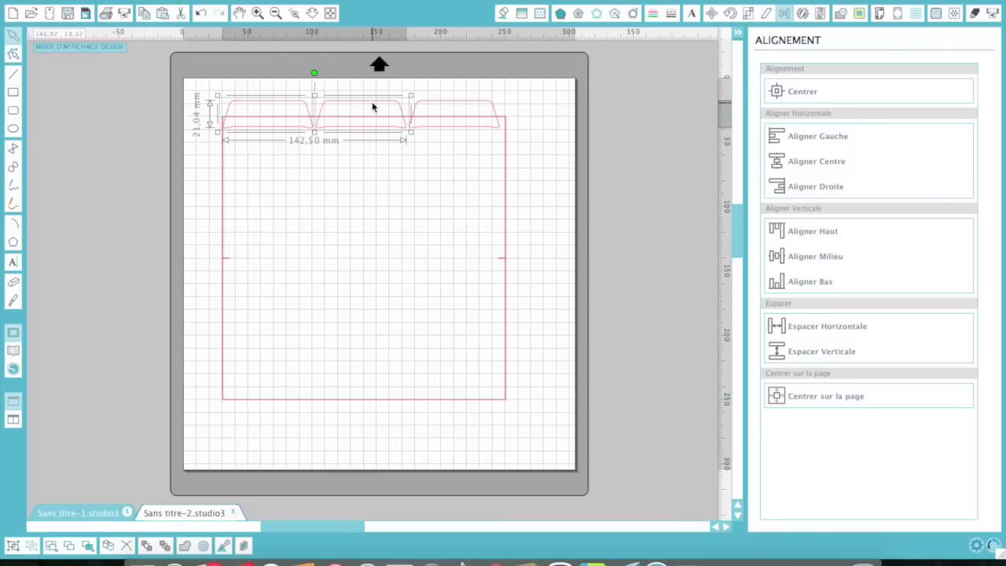
pyautogui.keyDown('shift'); pyautogui.click(466, 105); pyautogui.keyUp('shift')
pyautogui.press('Right')
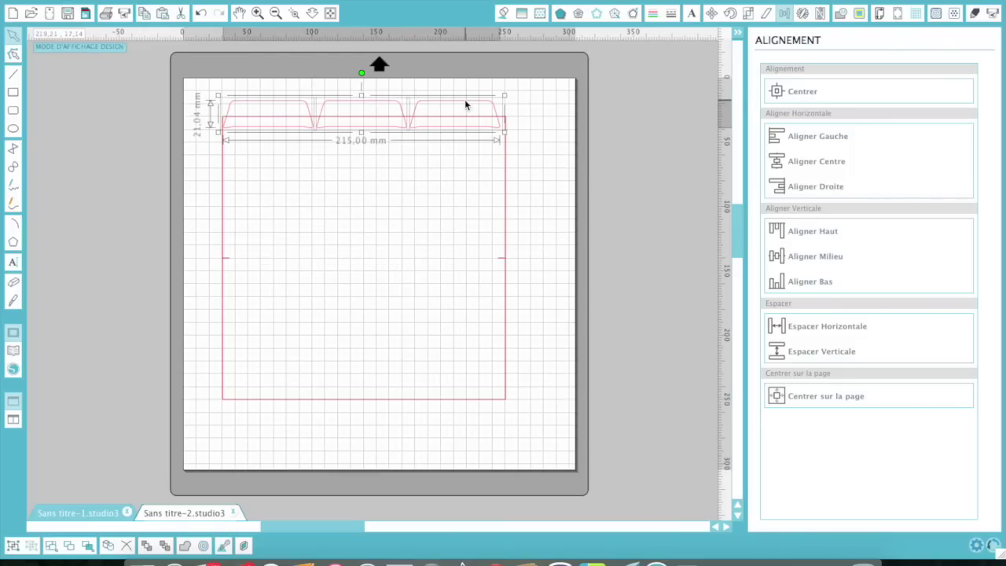
pyautogui.press('Right')
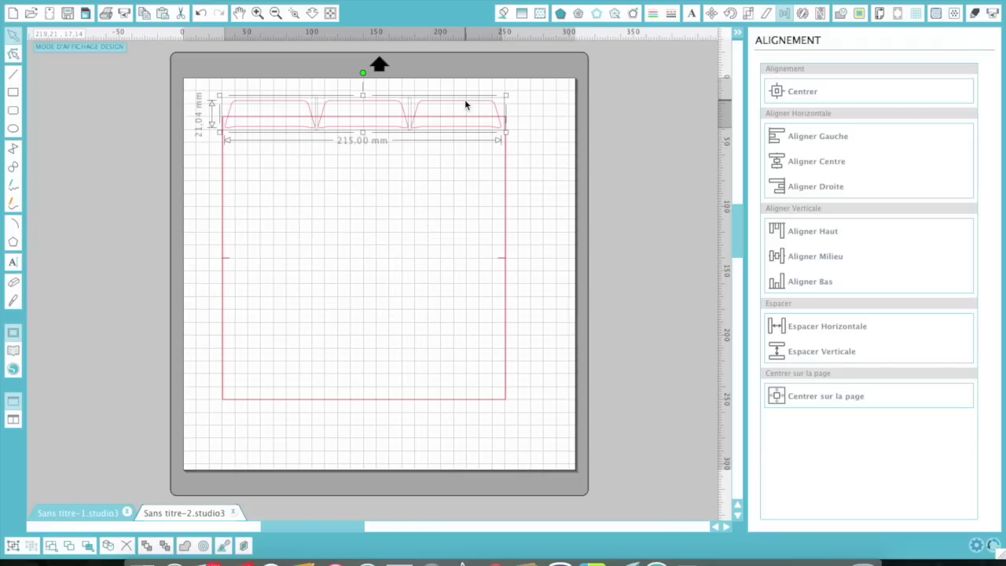
pyautogui.press('Right')
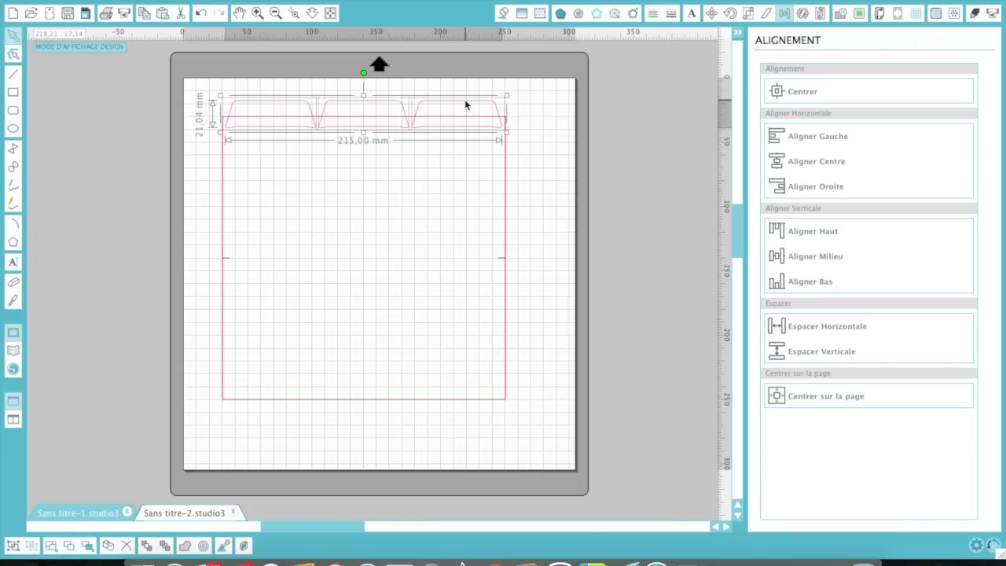
pyautogui.click(536, 138)
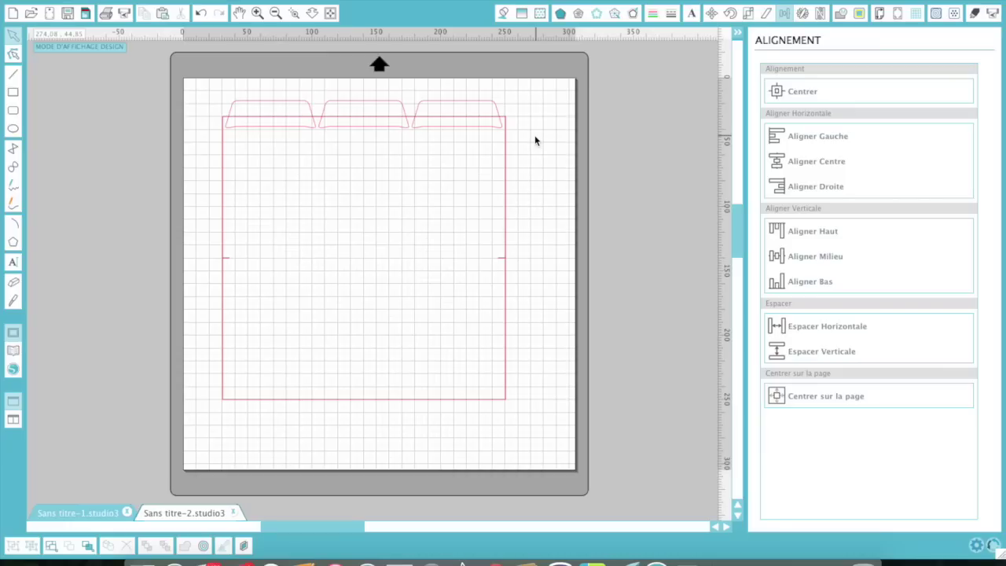
# Weld the third flap to the square and move the selected shapes off the page to the right.
pyautogui.click(477, 103)
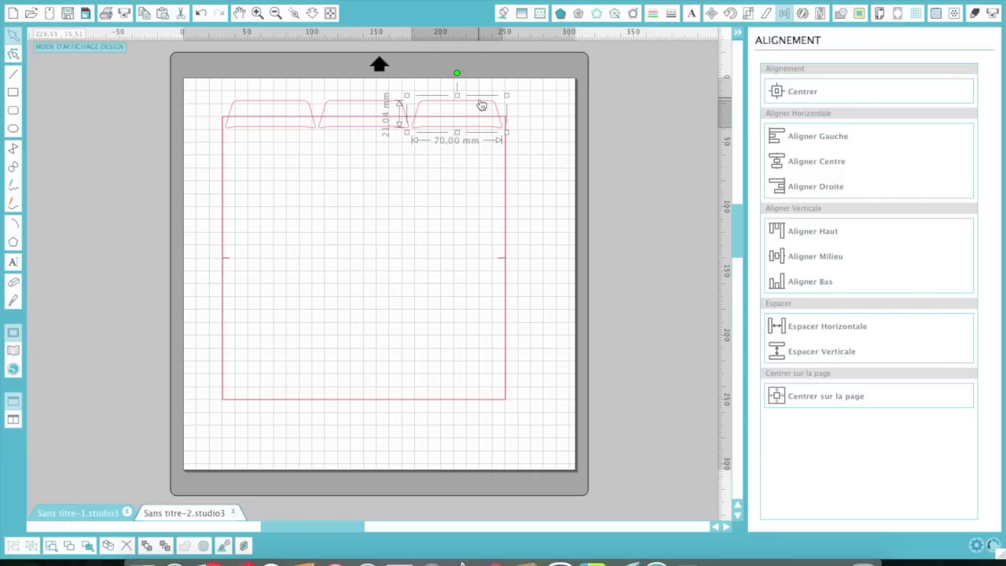
pyautogui.keyDown('shift'); pyautogui.click(507, 175); pyautogui.keyUp('shift')
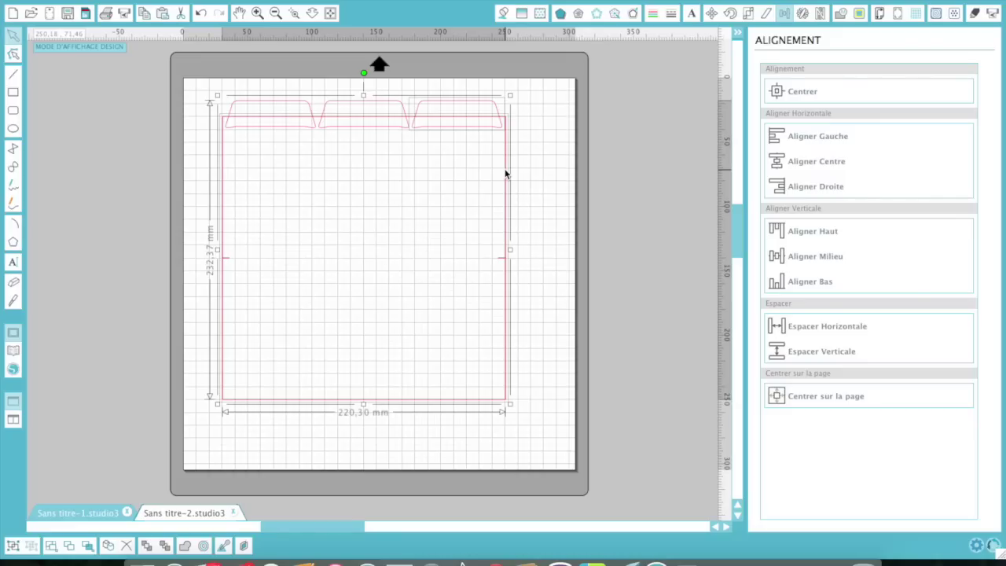
pyautogui.rightClick(506, 173)
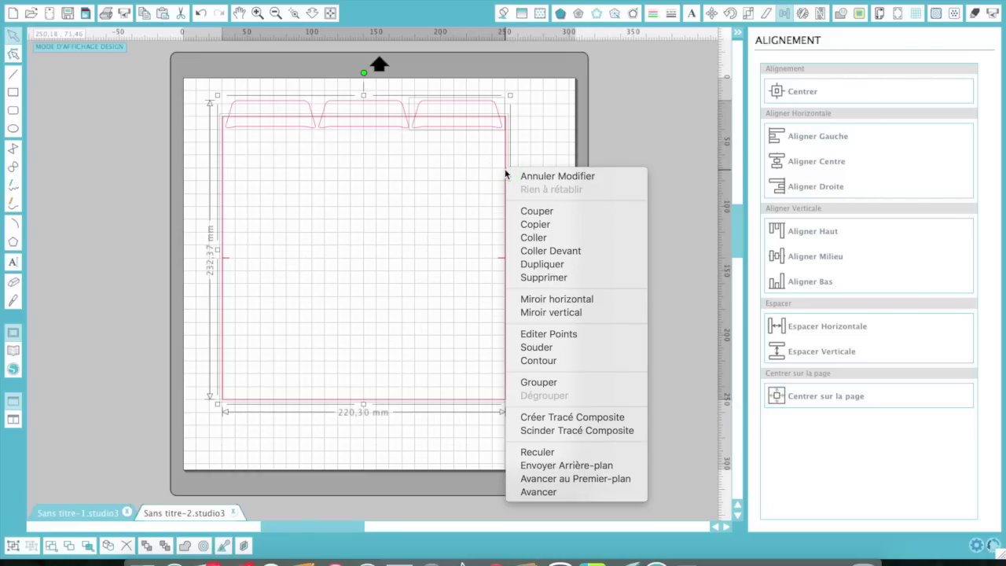
pyautogui.click(531, 349)
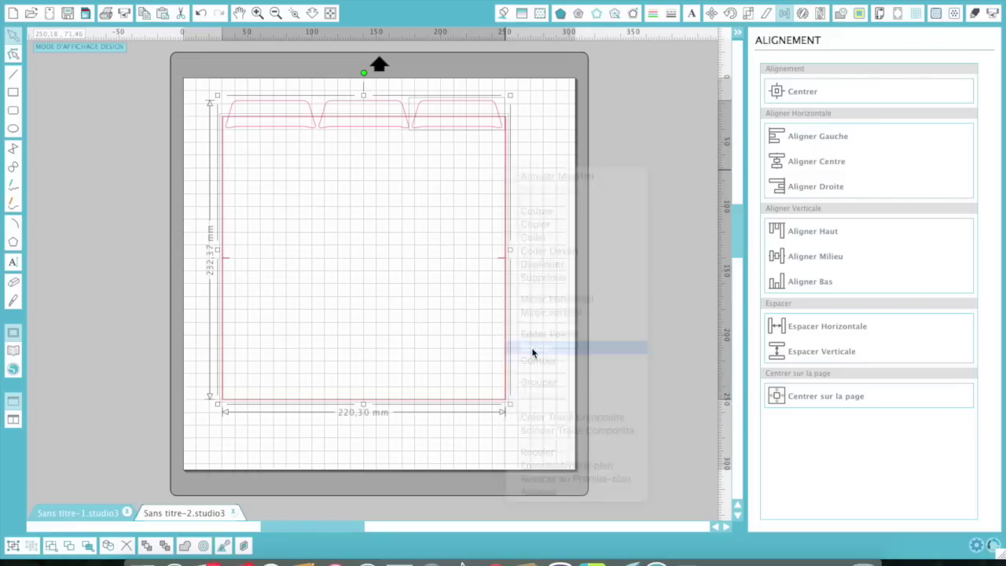
pyautogui.click(450, 105)
pyautogui.moveTo(450, 106); pyautogui.dragTo(821, 104)
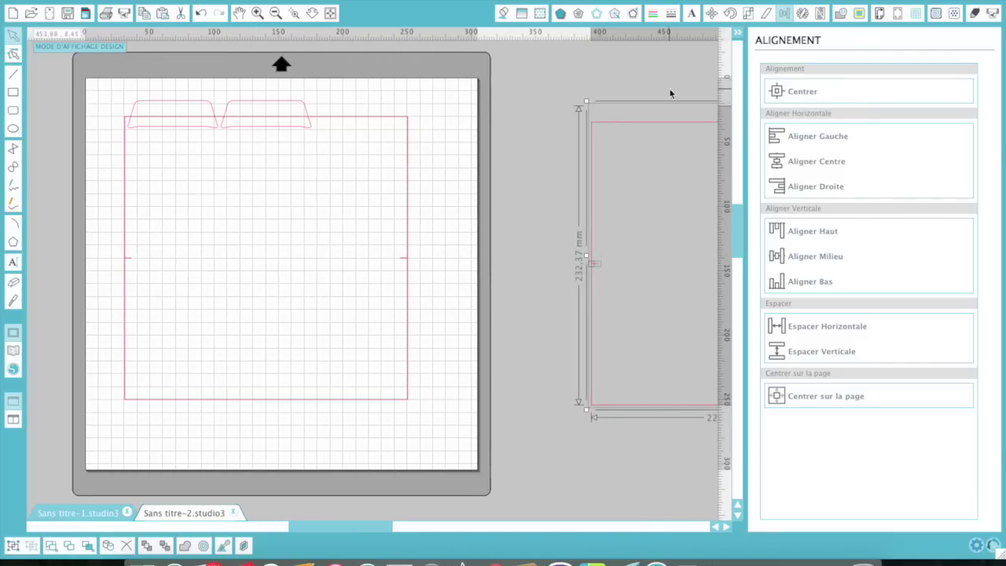
# Weld the middle flap to a square on the page and move the resulting divider off the page to the right.
pyautogui.click(287, 103)
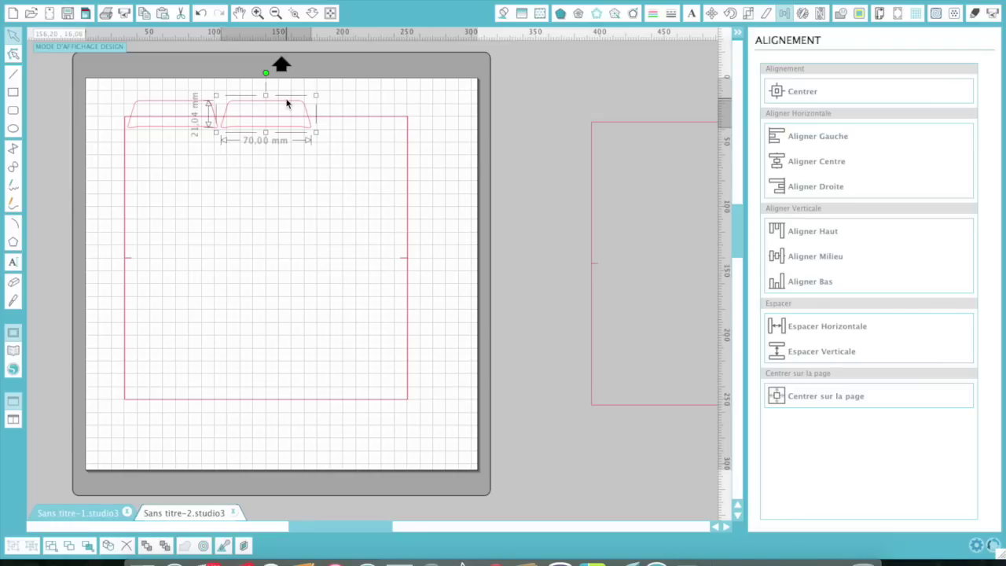
pyautogui.keyDown('shift'); pyautogui.click(365, 119); pyautogui.keyUp('shift')
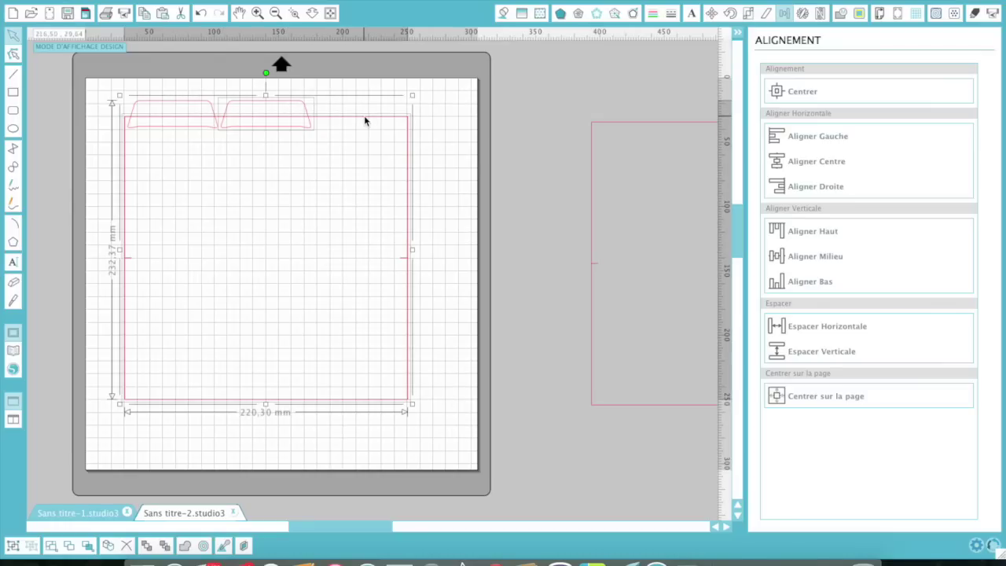
pyautogui.rightClick(364, 120)
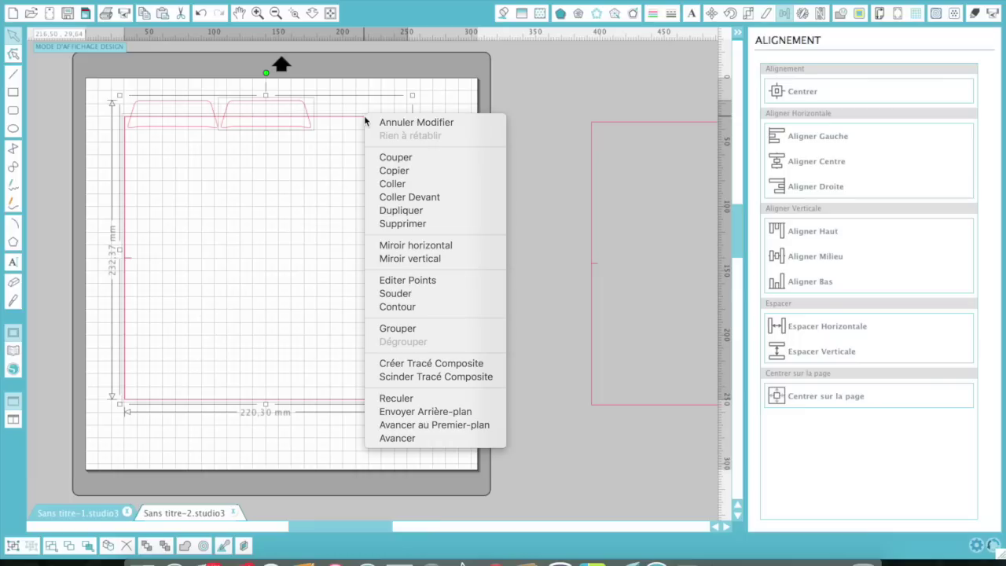
pyautogui.click(387, 294)
pyautogui.click(303, 105)
pyautogui.moveTo(303, 105); pyautogui.dragTo(710, 82)
# Weld the remaining first flap to the last square on the page.
pyautogui.moveTo(88, 86); pyautogui.dragTo(223, 271)
pyautogui.rightClick(224, 270)
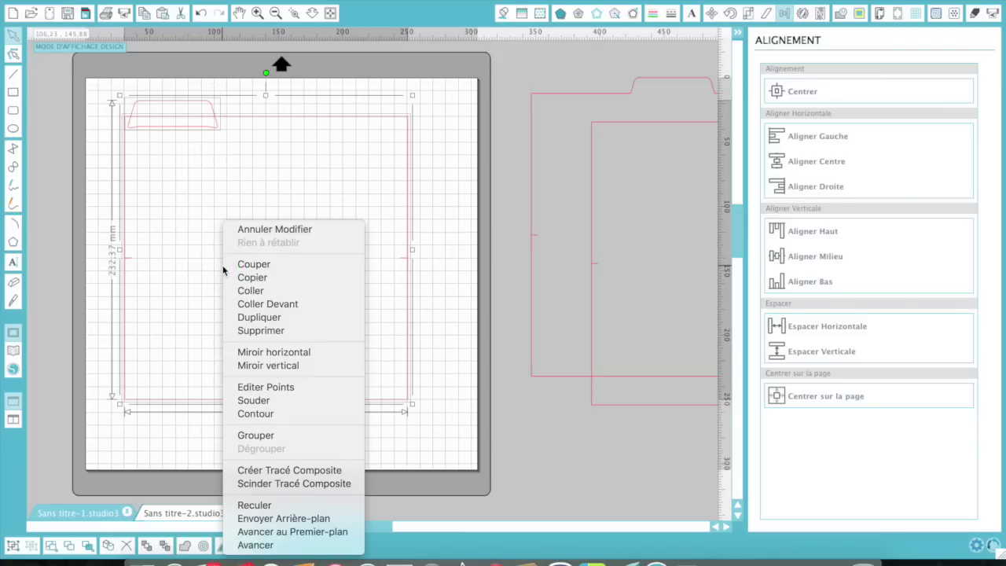
pyautogui.click(246, 402)
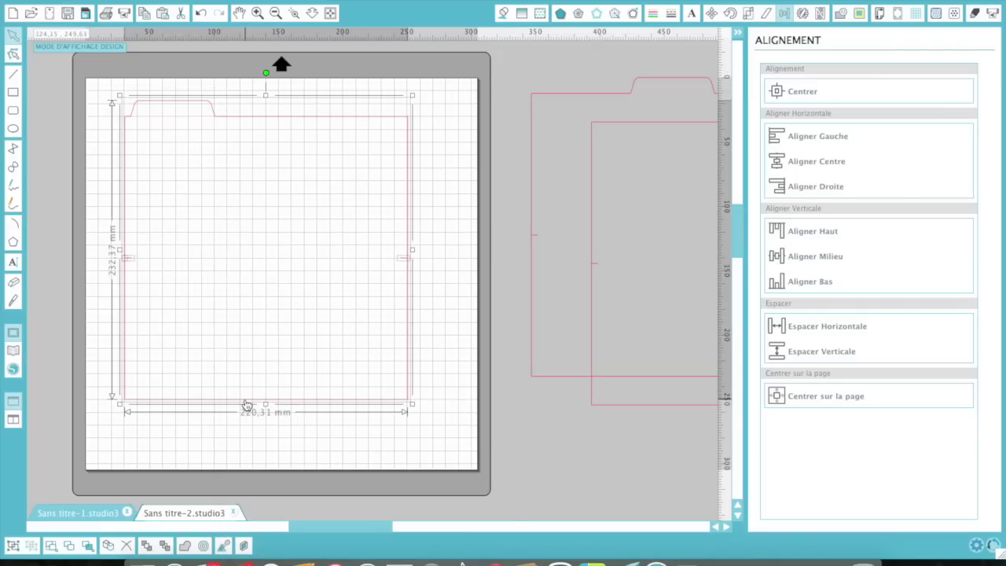
pyautogui.click(445, 350)
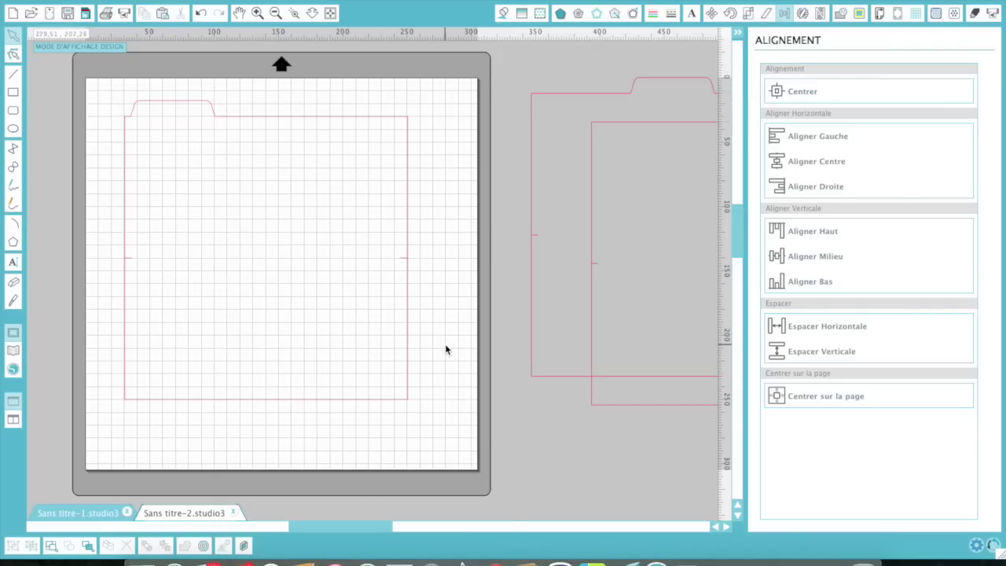